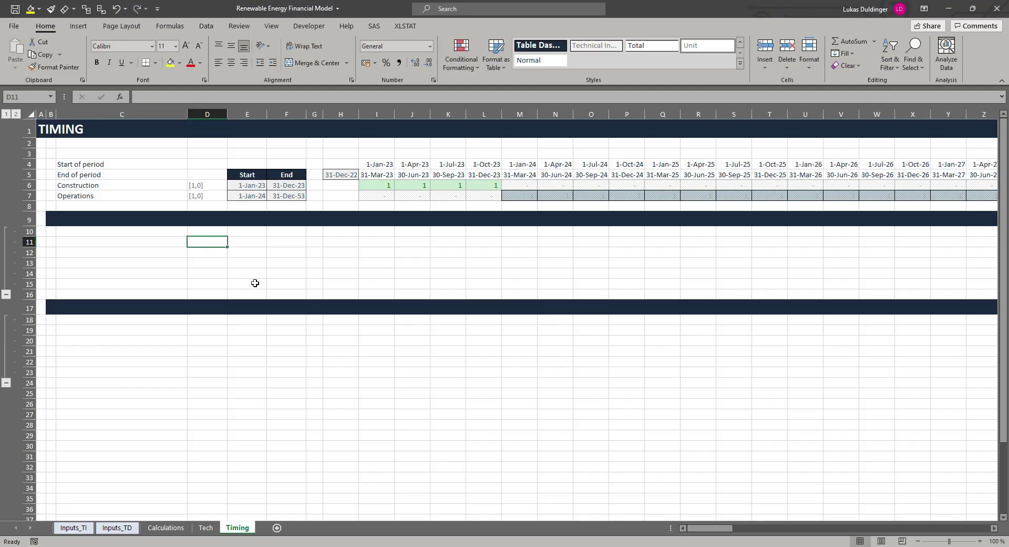
# Type the section heading 'Model timeline' in B9 of the Timing sheet
pyautogui.press('Left')
pyautogui.press('Left')
pyautogui.press('Up')
pyautogui.press('Up')
pyautogui.write('Mod')
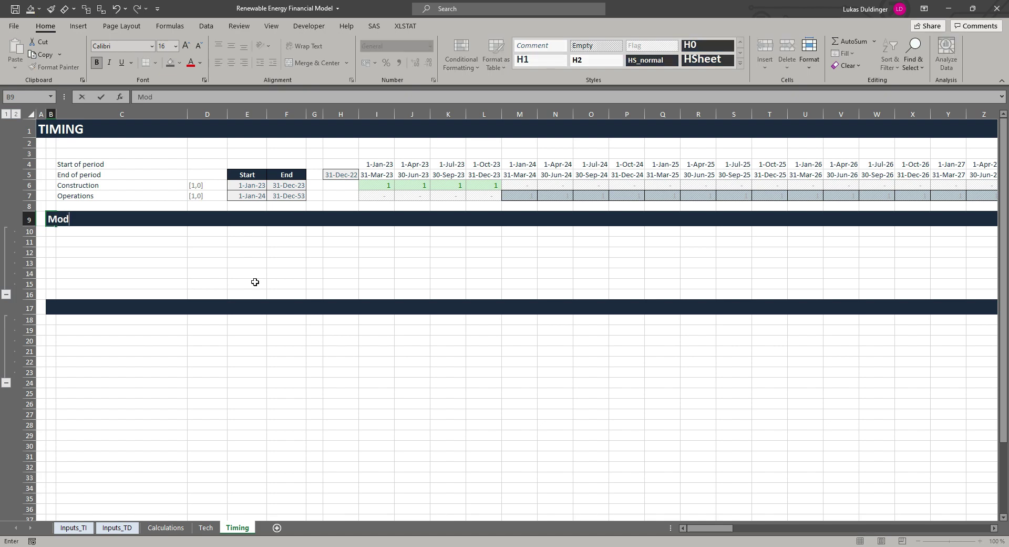
pyautogui.write('el timeline')
pyautogui.press('Return')
pyautogui.press('Right')
# Copy the timeline labels and units from Inputs_TD C10:D15 and paste them at Timing C10
pyautogui.click(113, 529)
pyautogui.moveTo(79, 213); pyautogui.dragTo(181, 257)
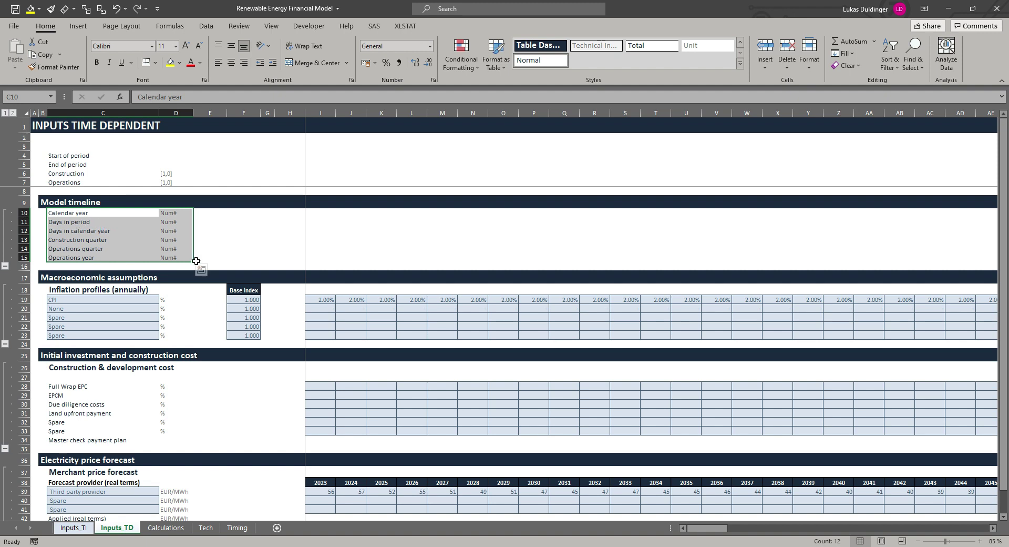
pyautogui.hotkey('ctrl', 'c')
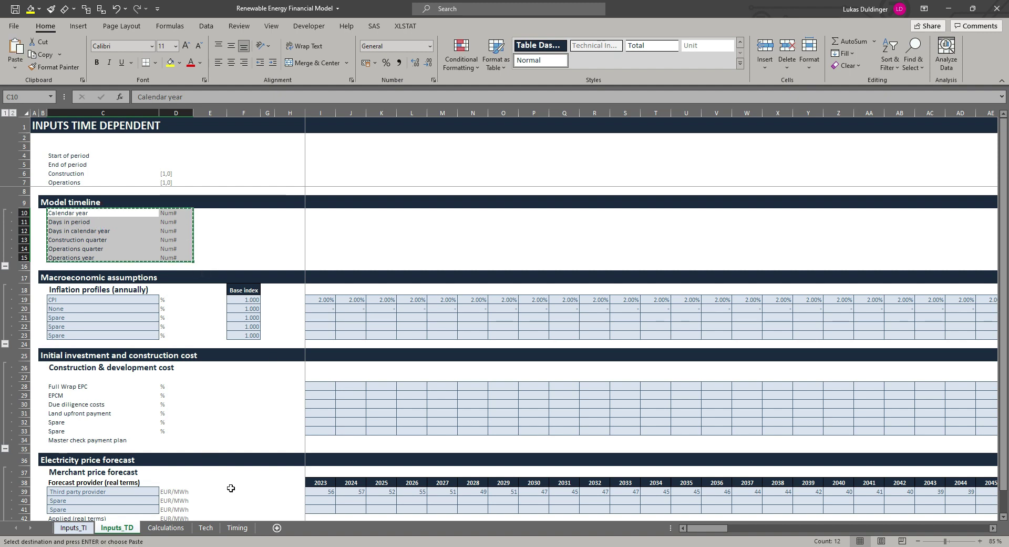
pyautogui.click(238, 528)
pyautogui.hotkey('ctrl', 'v')
pyautogui.press('Down')
pyautogui.press('Up')
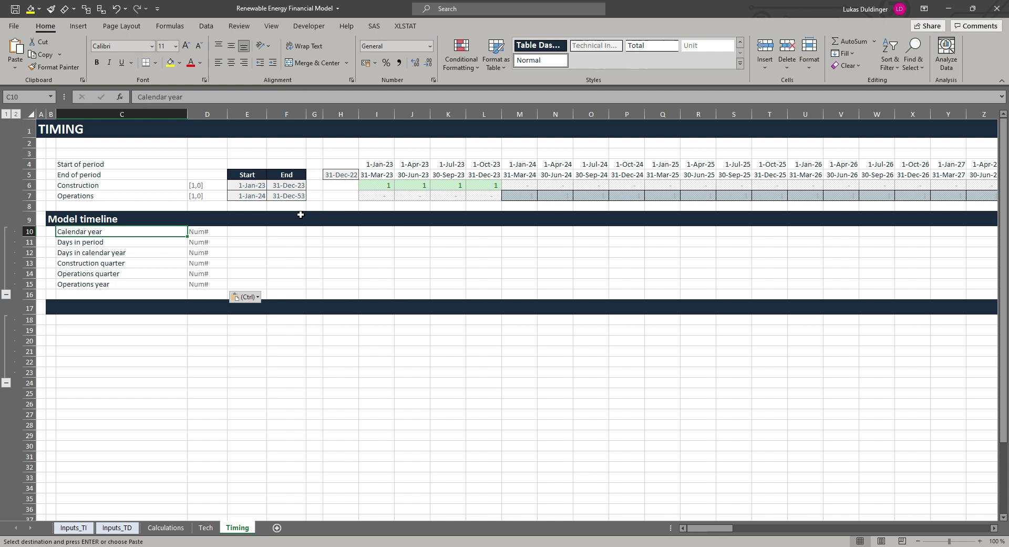
pyautogui.press('Down')
pyautogui.press('Down')
pyautogui.press('Down')
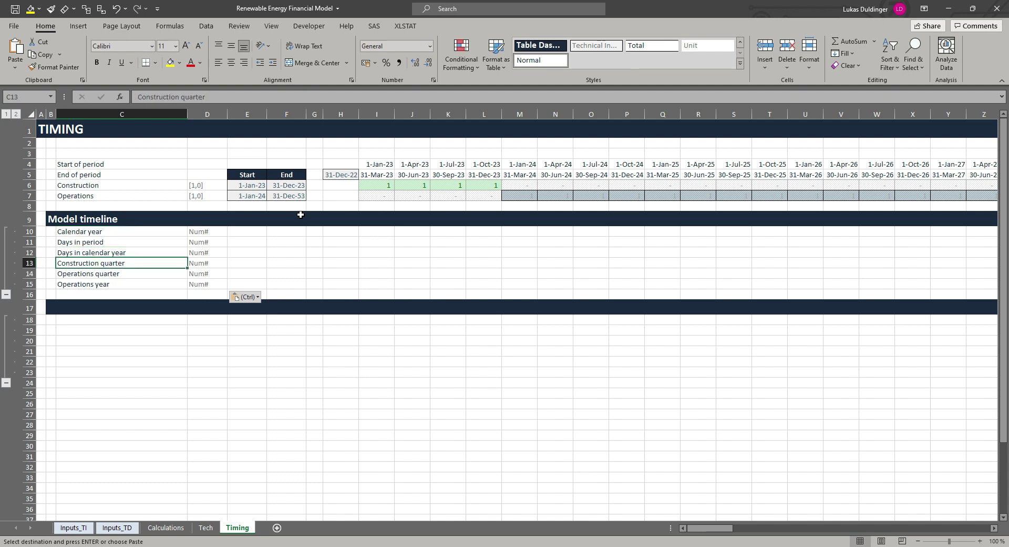
pyautogui.press('Down')
pyautogui.press('Down')
pyautogui.press('Escape')
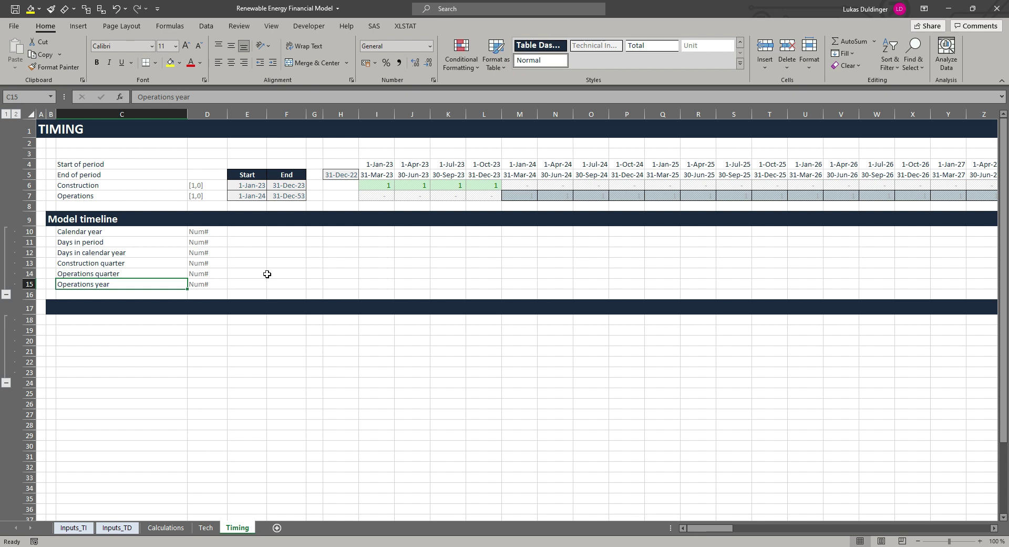
# Freeze panes at I8 so rows 1–7 and columns A–H stay fixed
pyautogui.click(375, 206)
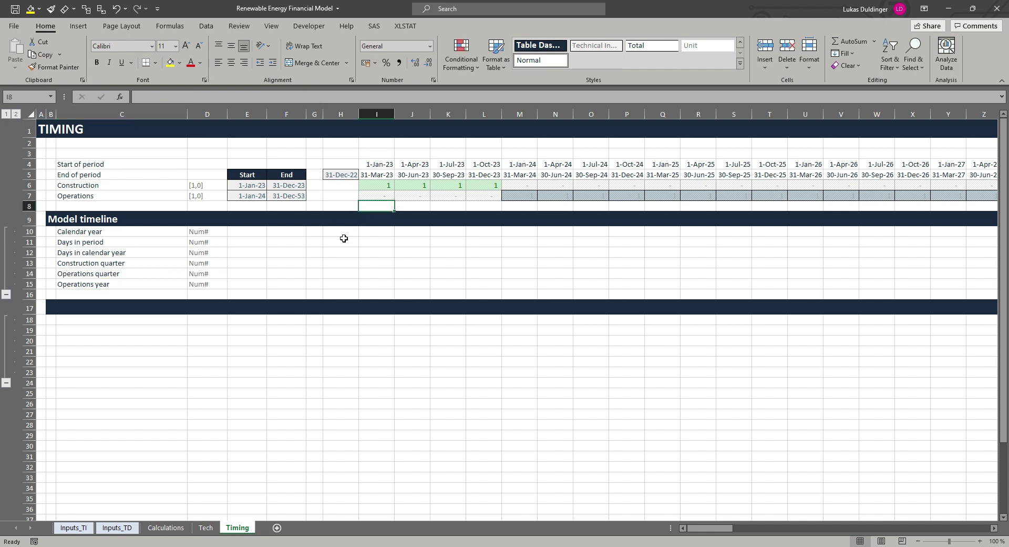
pyautogui.click(271, 27)
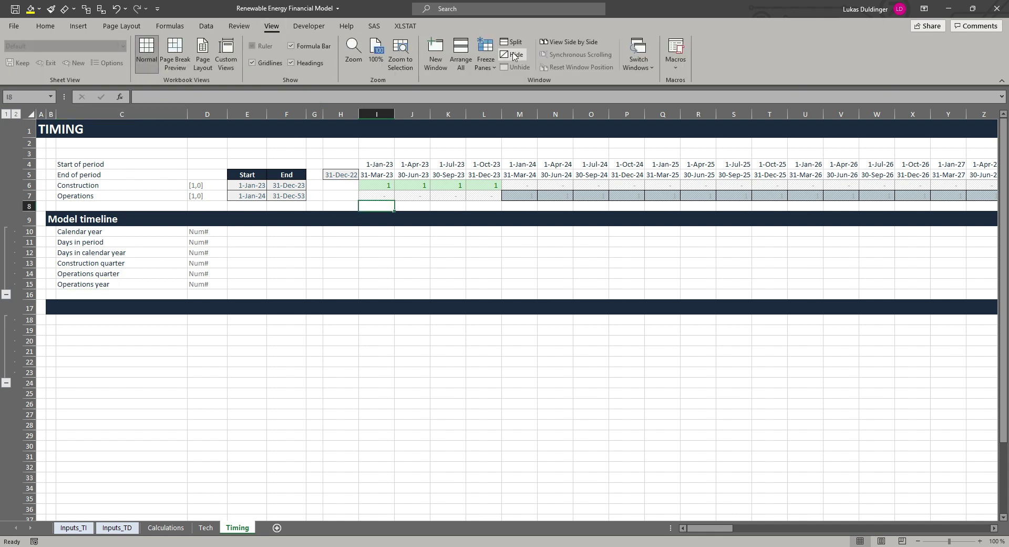
pyautogui.click(493, 72)
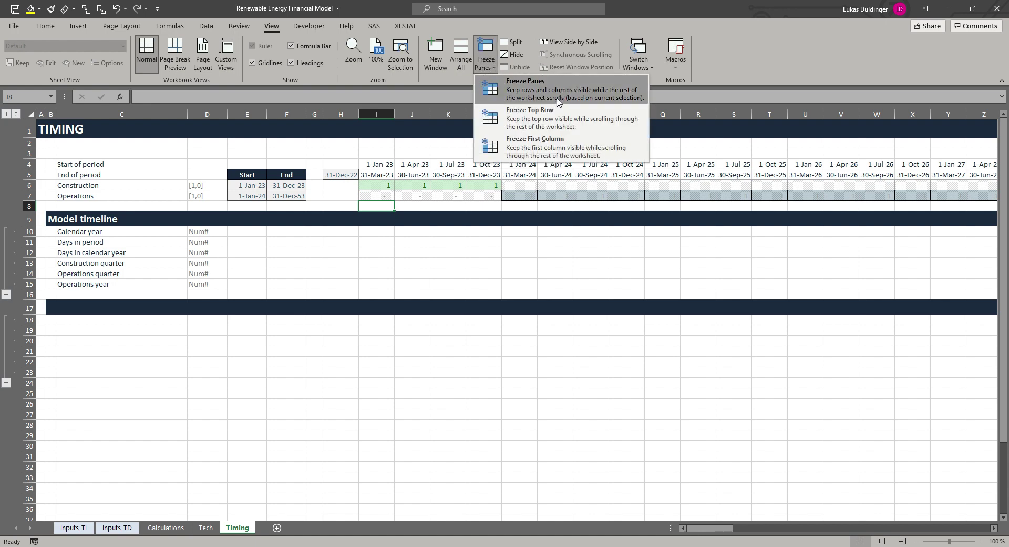
pyautogui.click(558, 102)
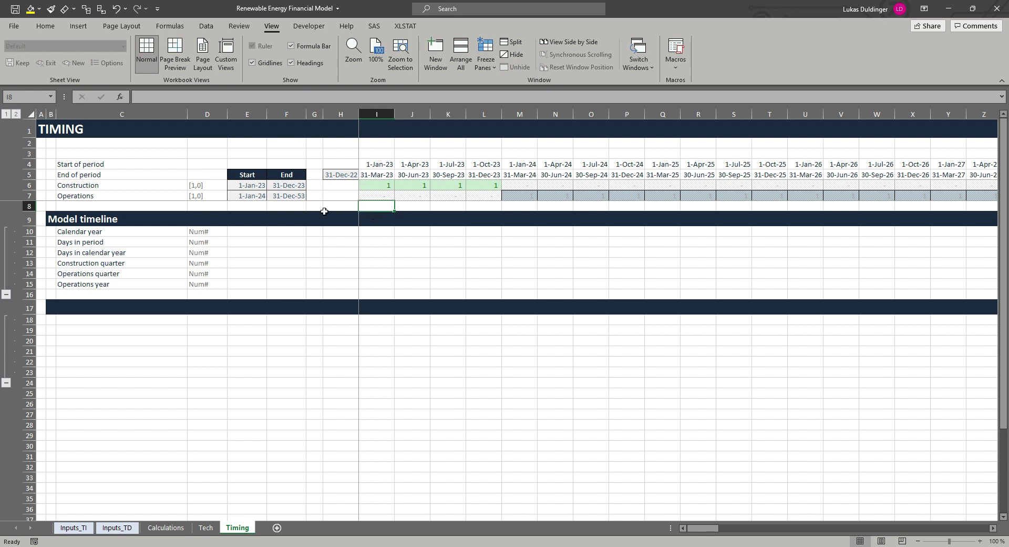
# Turn off the sheet gridlines and select cell I10
pyautogui.scroll(-1, 357, 242)
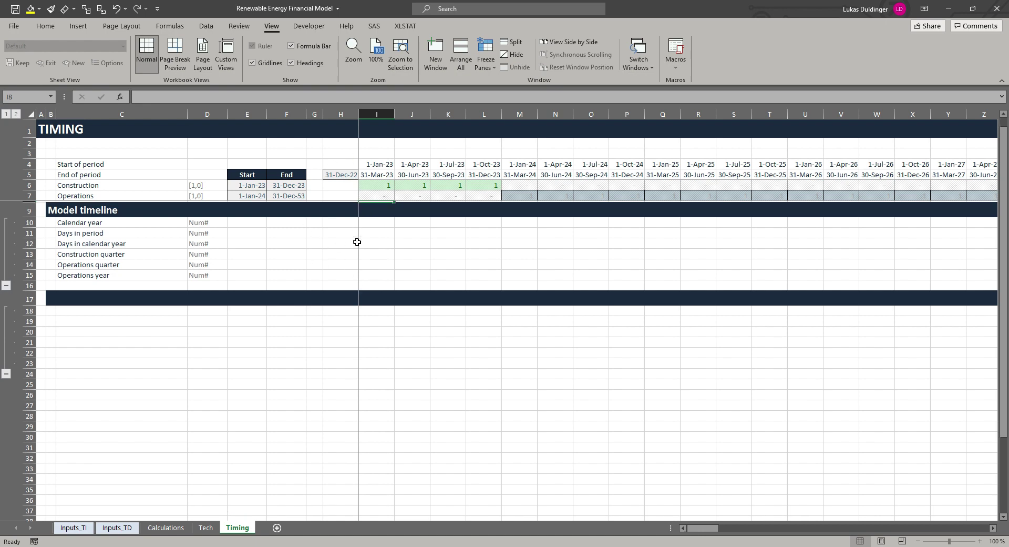
pyautogui.scroll(-3, 357, 241)
pyautogui.scroll(3, 357, 242)
pyautogui.scroll(-3, 357, 247)
pyautogui.scroll(1, 356, 252)
pyautogui.scroll(2, 355, 252)
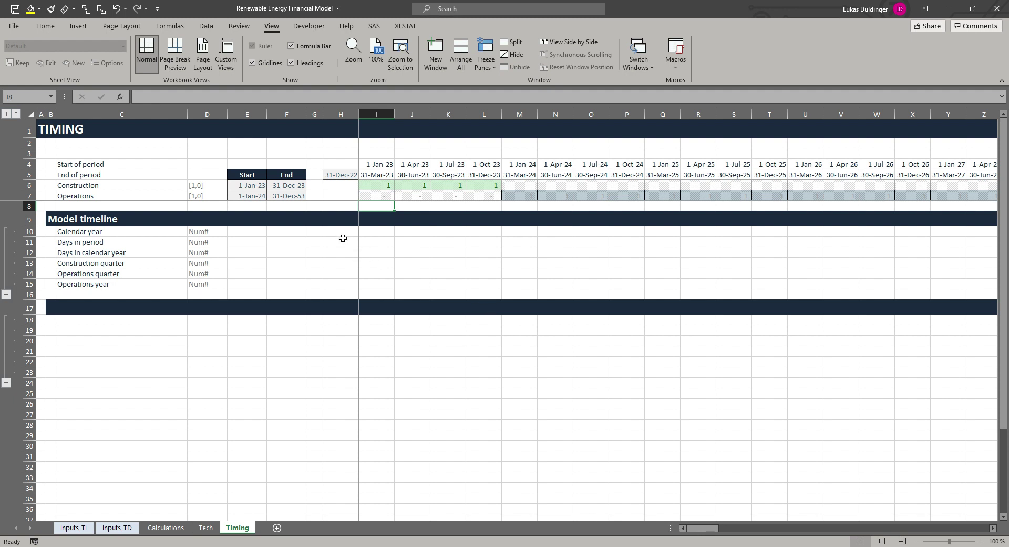
pyautogui.click(253, 64)
pyautogui.click(380, 234)
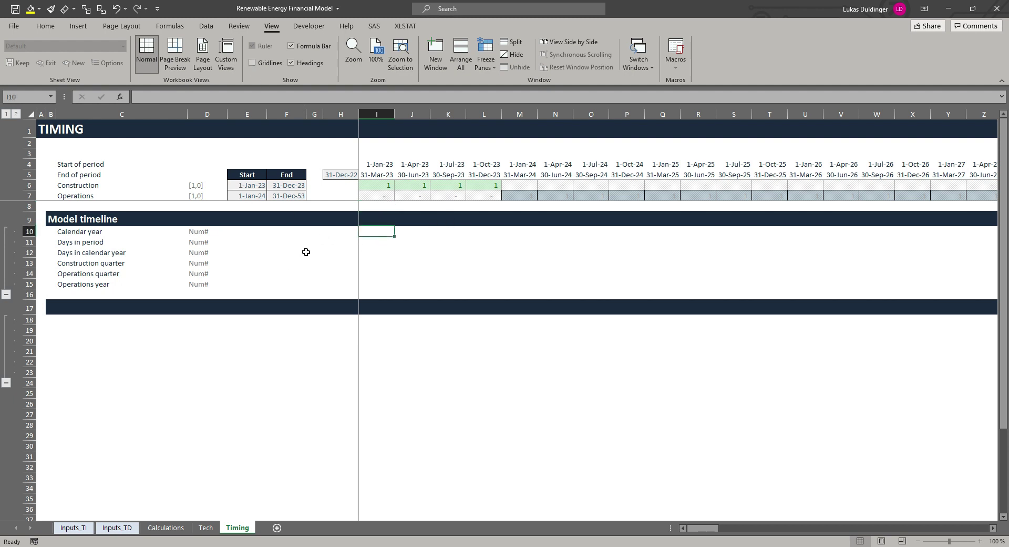
# Enter =YEAR(I5) in I10 so it shows calendar year 2023
pyautogui.press('Left')
pyautogui.press('Right')
pyautogui.write('=yea')
pyautogui.press('Tab')
pyautogui.press('Up')
pyautogui.press('Up')
pyautogui.press('Up')
pyautogui.press('Up')
pyautogui.press('Up')
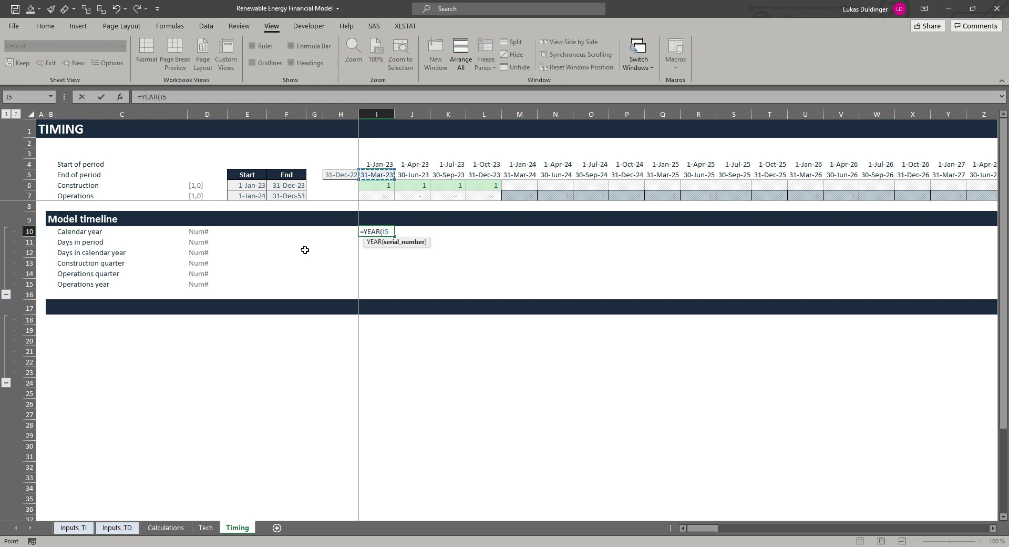
pyautogui.write(')')
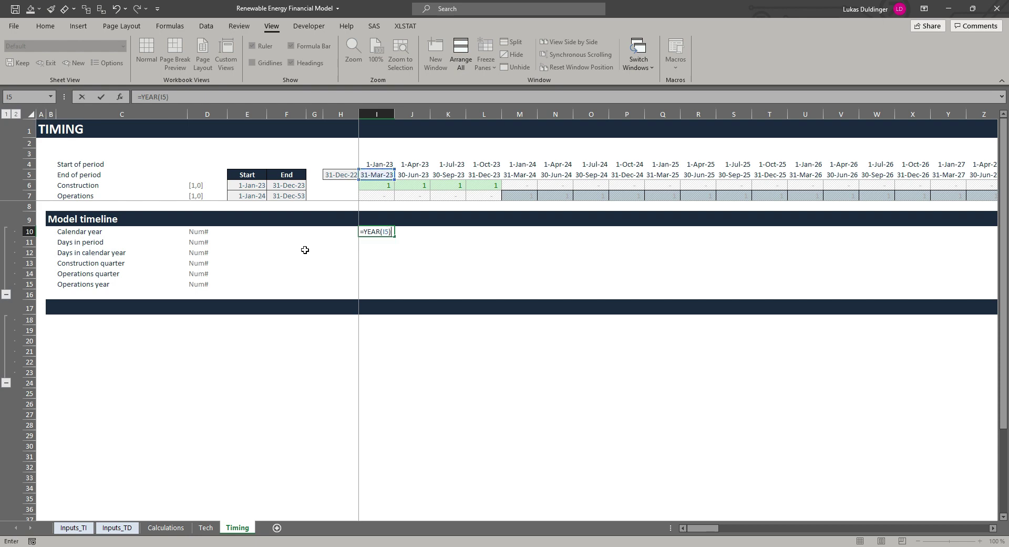
pyautogui.hotkey('ctrl', 'Return')
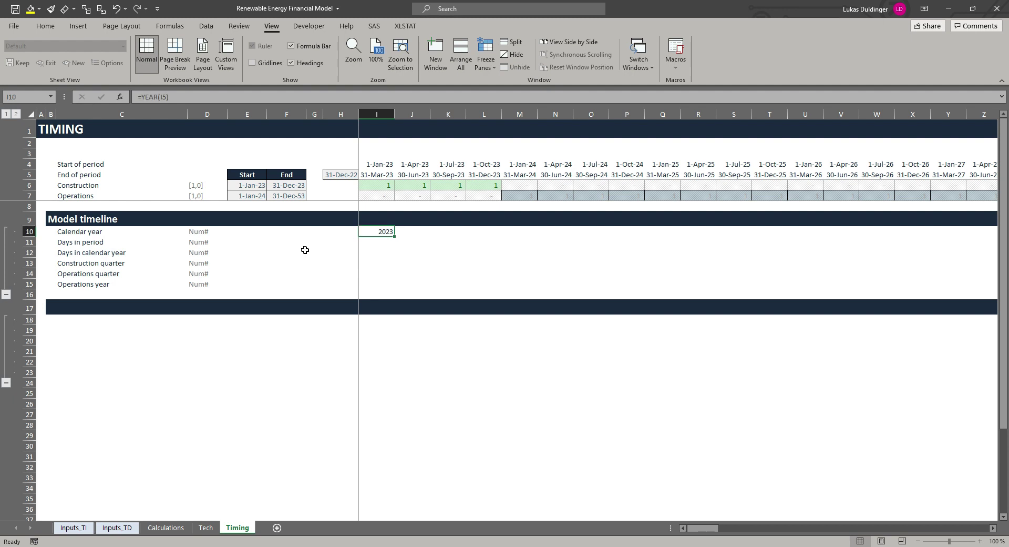
# Enter =I5-I4+1 in I11 so the period shows 90 days
pyautogui.press('Up')
pyautogui.press('Up')
pyautogui.press('Up')
pyautogui.press('Up')
pyautogui.press('Up')
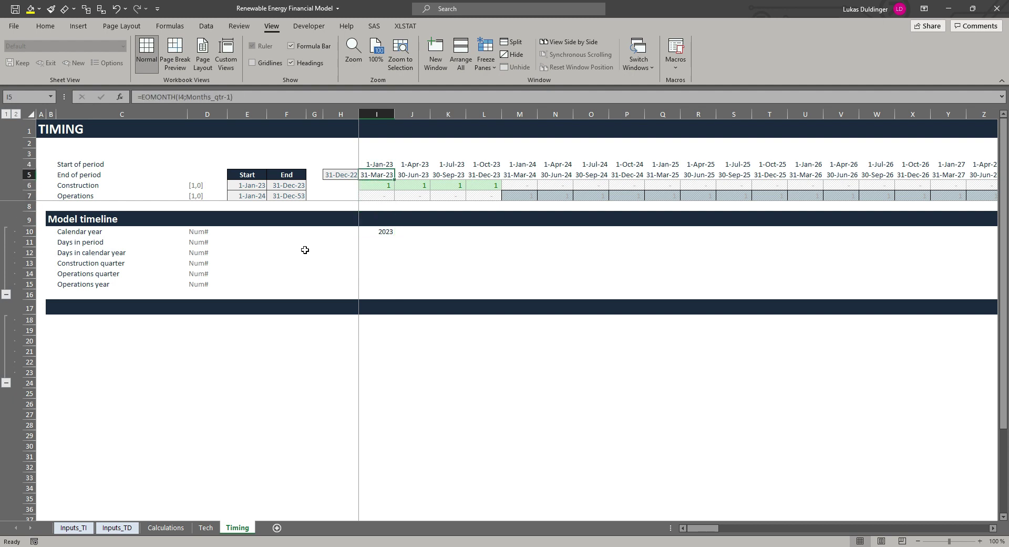
pyautogui.press('Down')
pyautogui.press('Down')
pyautogui.press('Down')
pyautogui.press('Down')
pyautogui.press('Down')
pyautogui.press('Down')
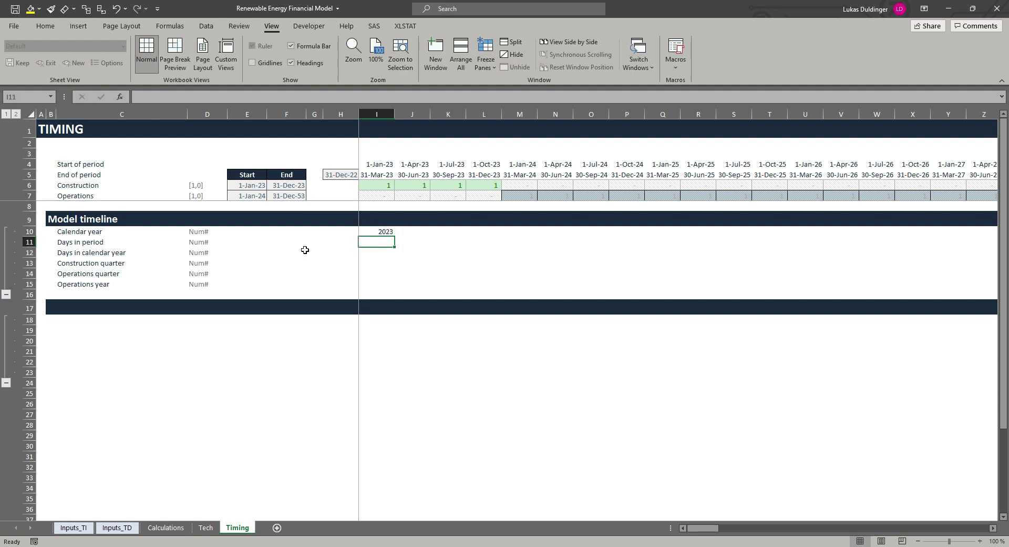
pyautogui.write('=')
pyautogui.press('Up')
pyautogui.press('Up')
pyautogui.press('Up')
pyautogui.press('Up')
pyautogui.press('Up')
pyautogui.press('Up')
pyautogui.write('-')
pyautogui.press('Up')
pyautogui.press('Up')
pyautogui.press('Up')
pyautogui.press('Up')
pyautogui.press('Up')
pyautogui.press('Up')
pyautogui.press('Up')
pyautogui.hotkey('ctrl', 'Return')
pyautogui.click(213, 93)
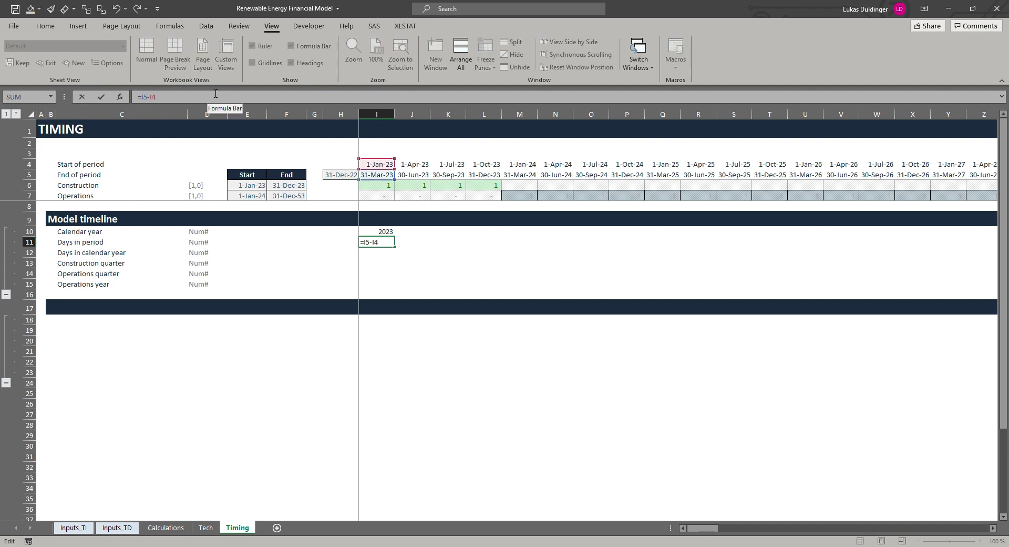
pyautogui.write('+1')
pyautogui.hotkey('ctrl', 'Return')
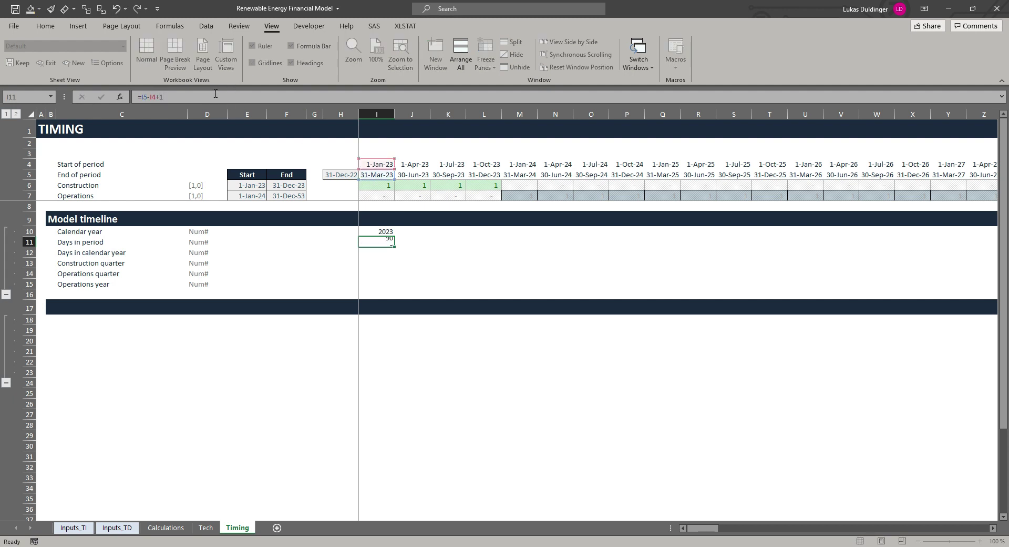
pyautogui.press('Down')
# Delete the Days in calendar year row and insert a new row below Operations year
pyautogui.click(29, 252)
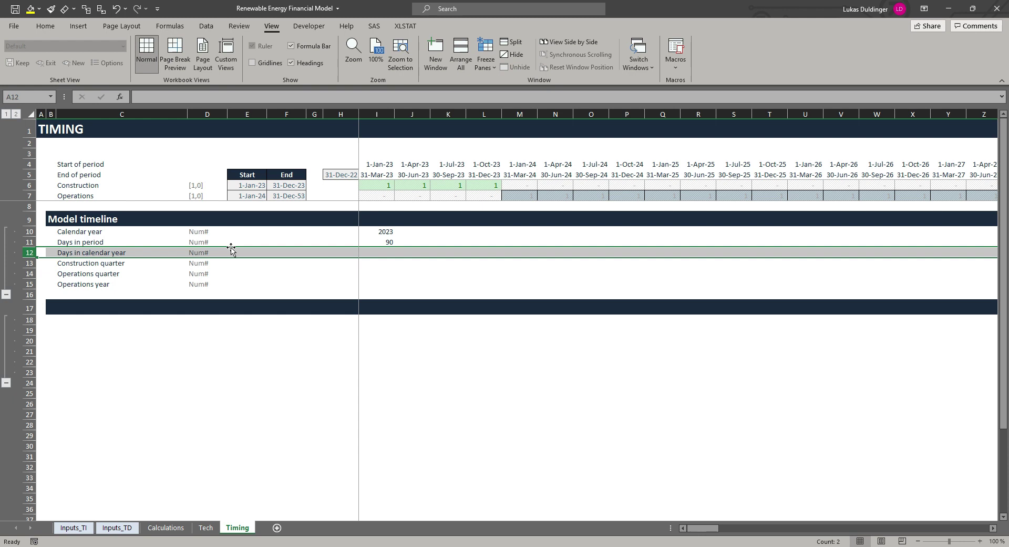
pyautogui.hotkey('ctrl', '-')
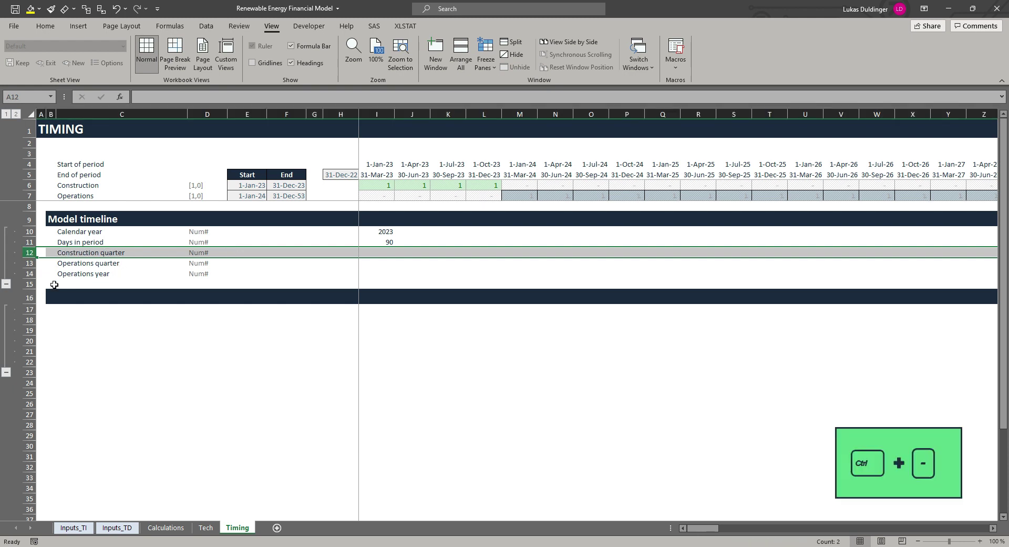
pyautogui.click(29, 284)
pyautogui.hotkey('ctrl', '+')
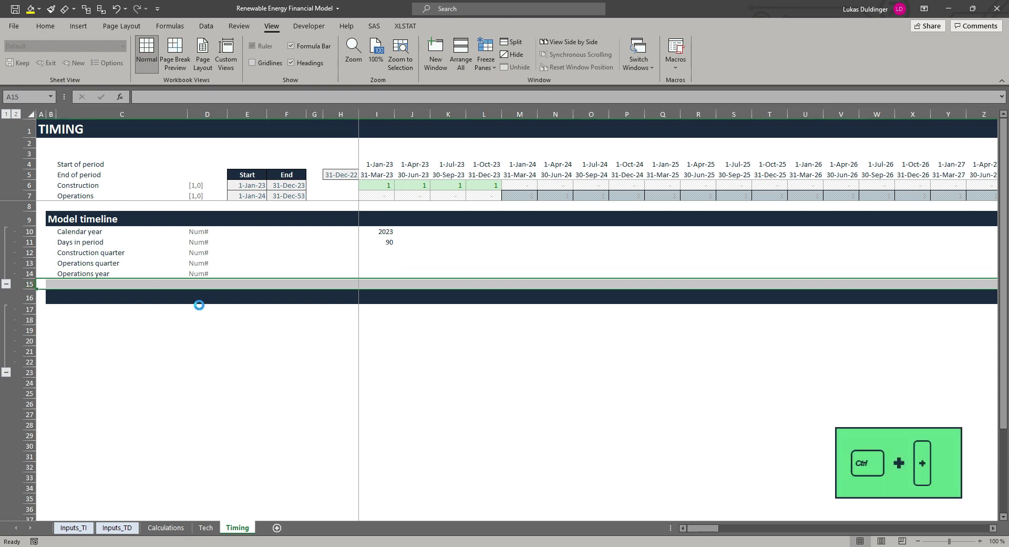
# Label the new row 'Yearfrac (actual/actual)' with unit %
pyautogui.click(79, 282)
pyautogui.write('Yearfr')
pyautogui.write('acx')
pyautogui.write('actual')
pyautogui.write('/actual')
pyautogui.write(')')
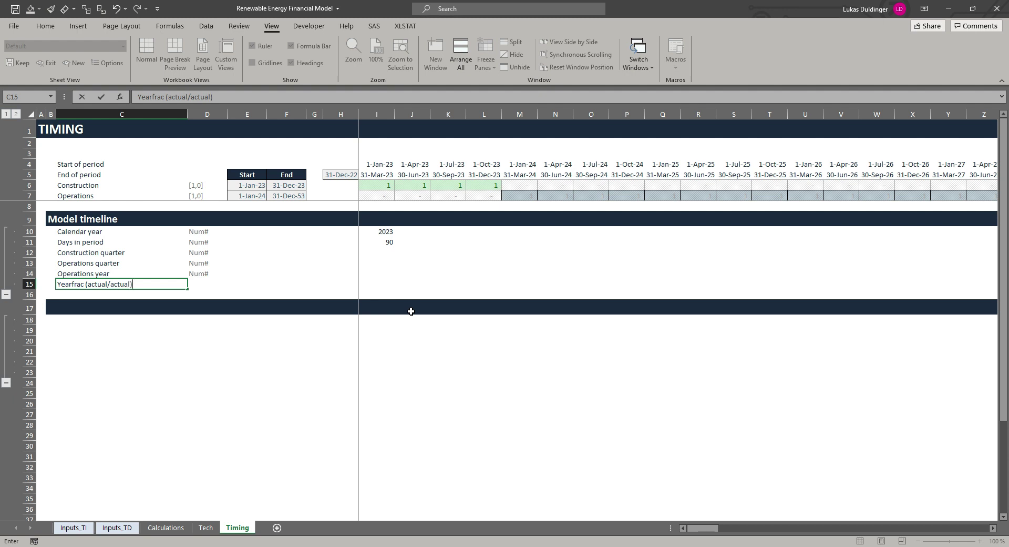
pyautogui.press('Tab')
pyautogui.write('%')
pyautogui.press('Right')
pyautogui.press('Right')
pyautogui.press('Right')
pyautogui.press('Right')
pyautogui.press('Right')
pyautogui.press('Up')
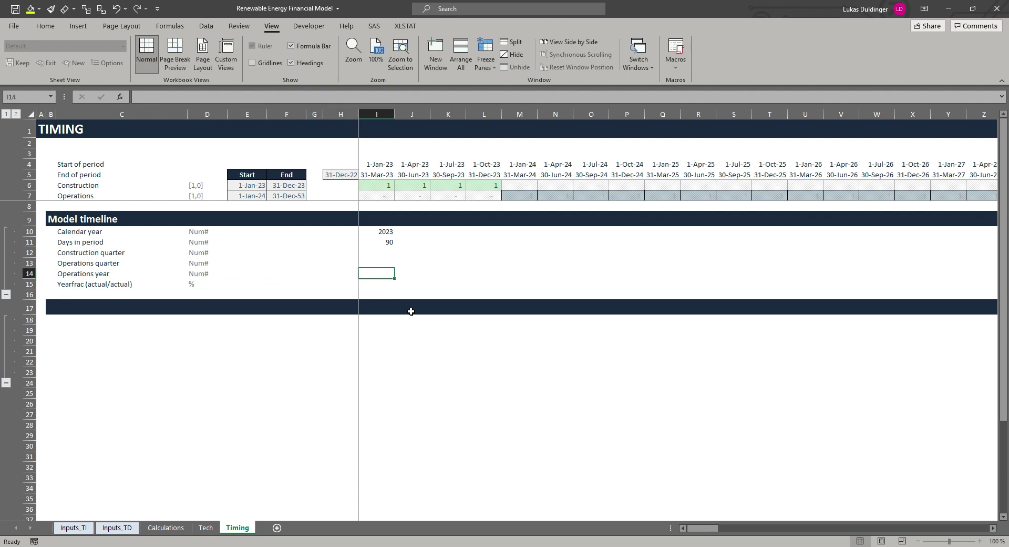
pyautogui.press('Up')
pyautogui.press('Up')
pyautogui.press('Left')
pyautogui.press('Right')
# Build the construction quarter formula =(H12+1)*I6 in I12
pyautogui.write('=')
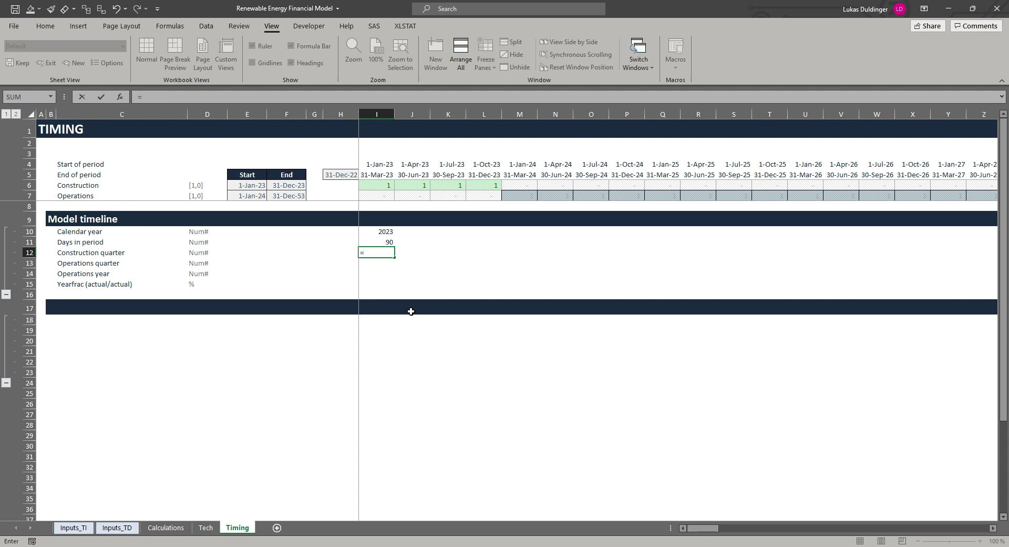
pyautogui.press('Left')
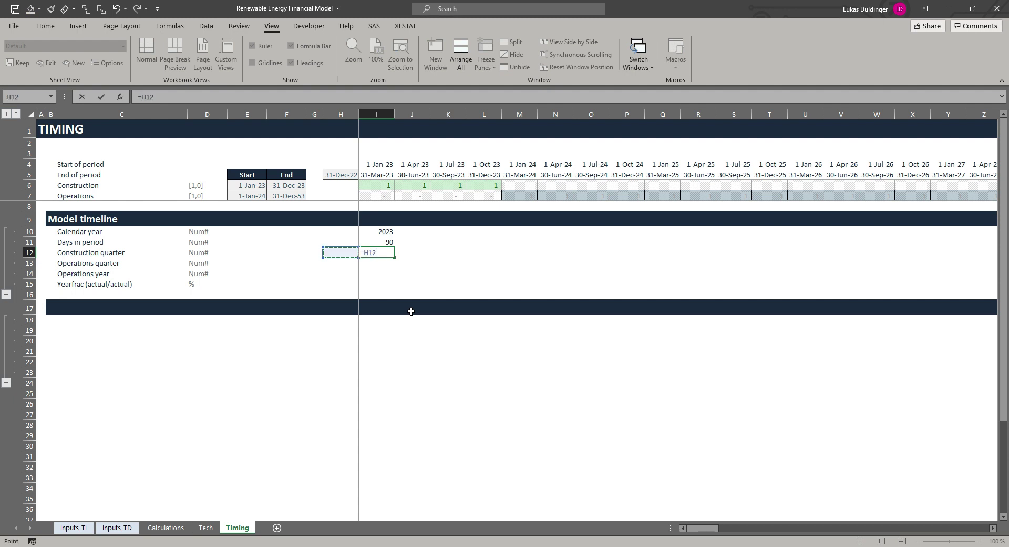
pyautogui.write('+1)')
pyautogui.click(140, 96)
pyautogui.write('(')
pyautogui.press('F2')
pyautogui.press('Up')
pyautogui.press('Up')
pyautogui.press('Up')
pyautogui.press('Up')
pyautogui.press('Up')
pyautogui.press('Up')
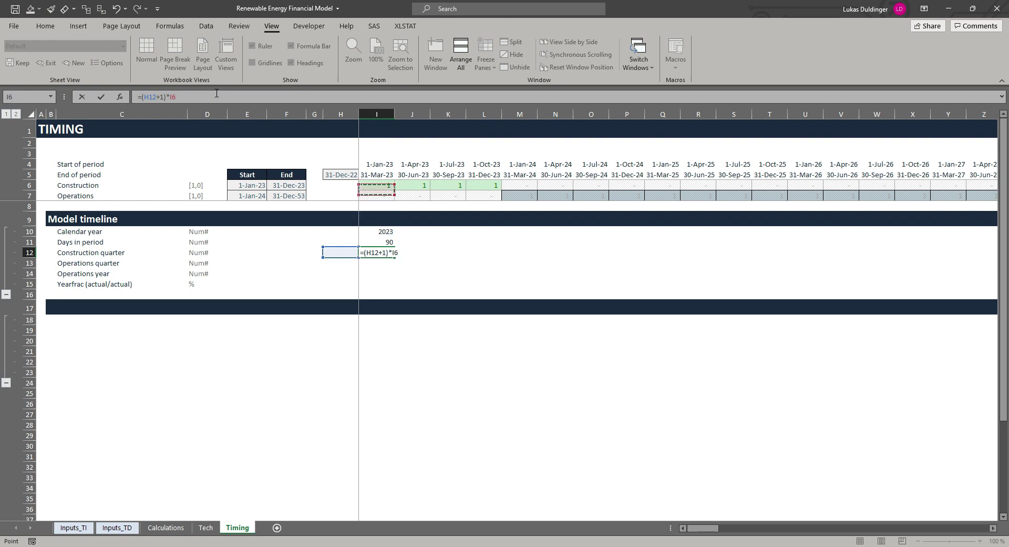
# Apply the hatched Empty cell style to H12
pyautogui.press('Down')
pyautogui.press('Up')
pyautogui.press('Left')
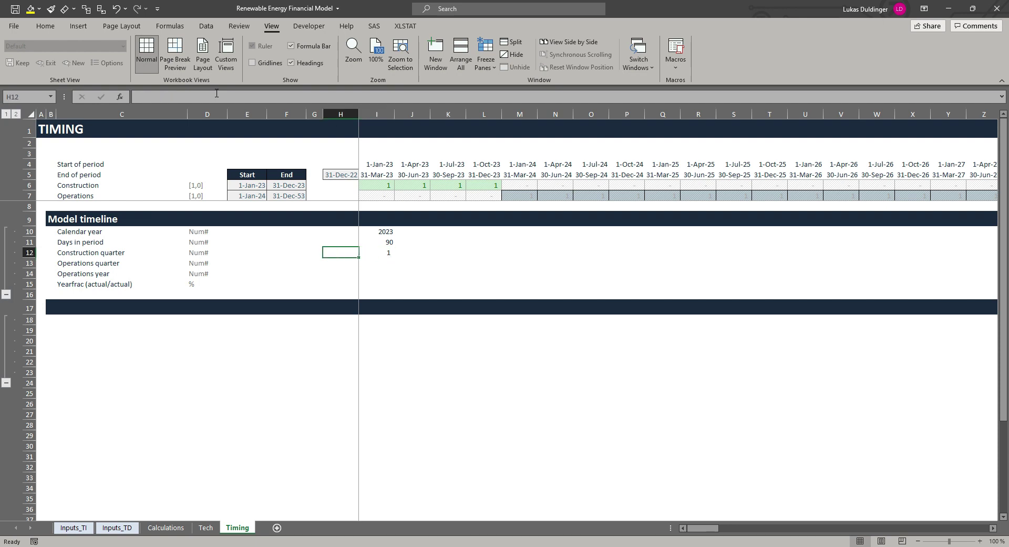
pyautogui.hotkey('alt', 'h')
pyautogui.press('j')
pyautogui.press('Up')
pyautogui.press('Up')
pyautogui.press('Up')
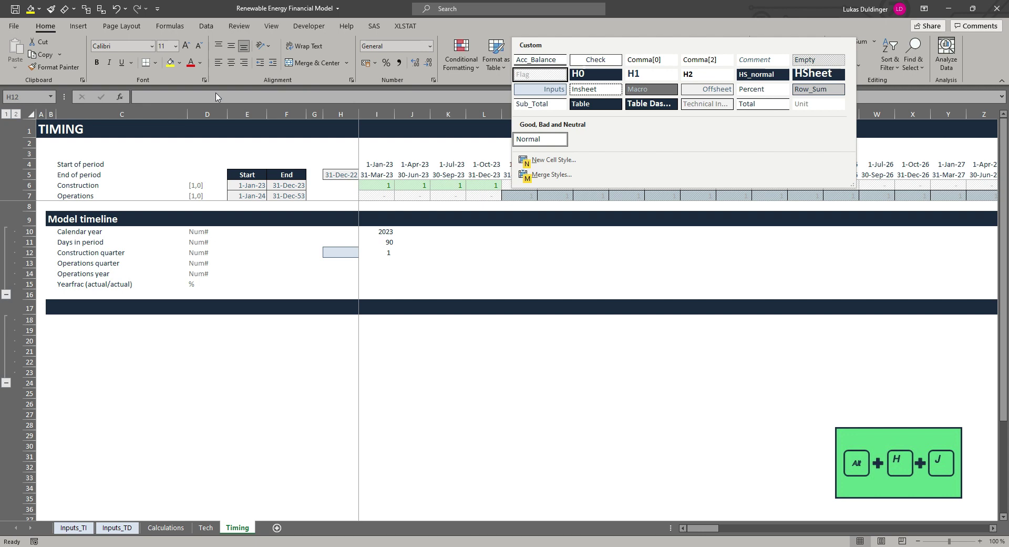
pyautogui.press('Up')
pyautogui.press('Right')
pyautogui.press('Right')
pyautogui.press('Right')
pyautogui.press('Right')
pyautogui.press('Right')
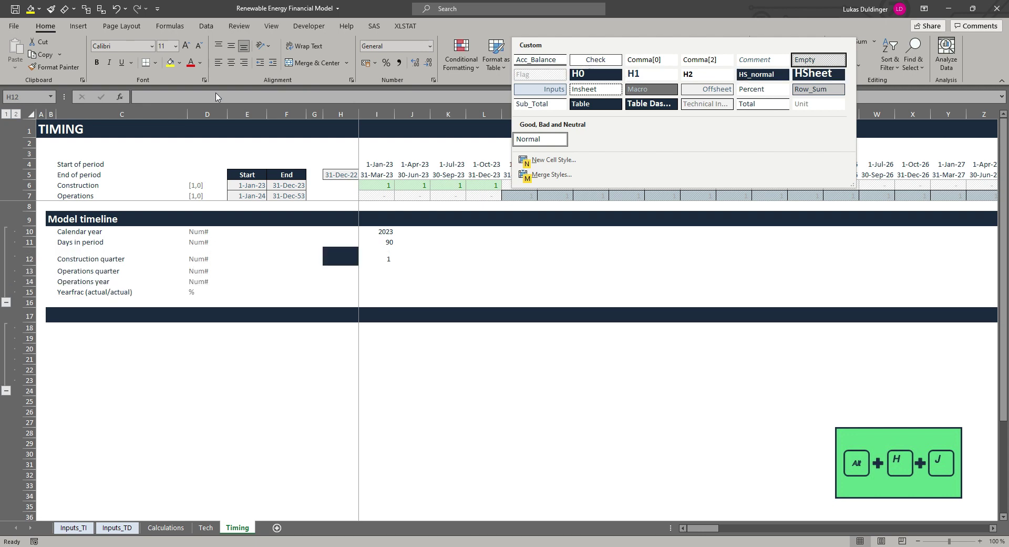
pyautogui.press('Return')
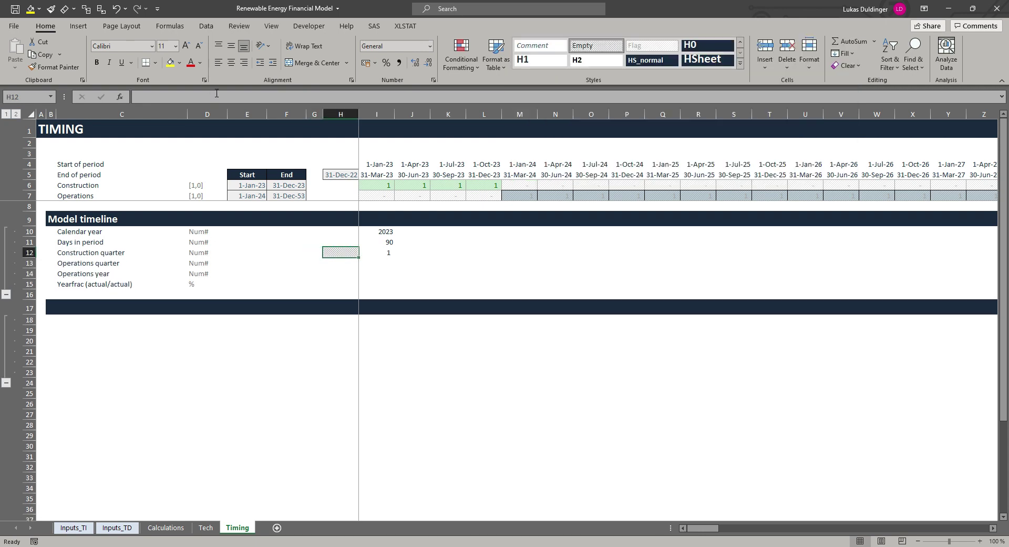
# Enter =(H12+1)*I6 in I12 so the first construction quarter shows 1
pyautogui.press('Right')
pyautogui.write('=(H12+1)*I6')
pyautogui.hotkey('shift', 'Tab')
# Fill H12:I12 down into row 13 for the operations quarter
pyautogui.press('Down')
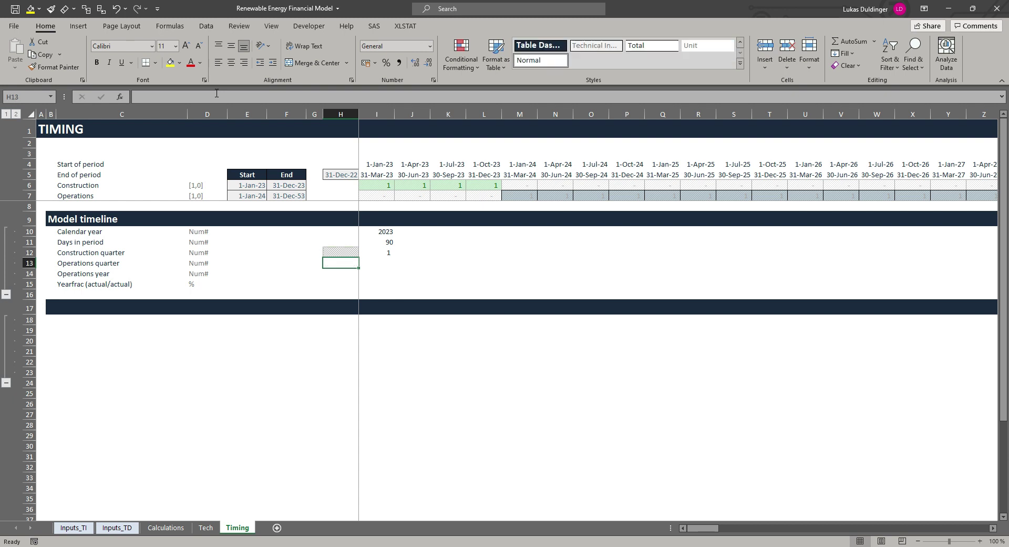
pyautogui.hotkey('ctrl', 'd')
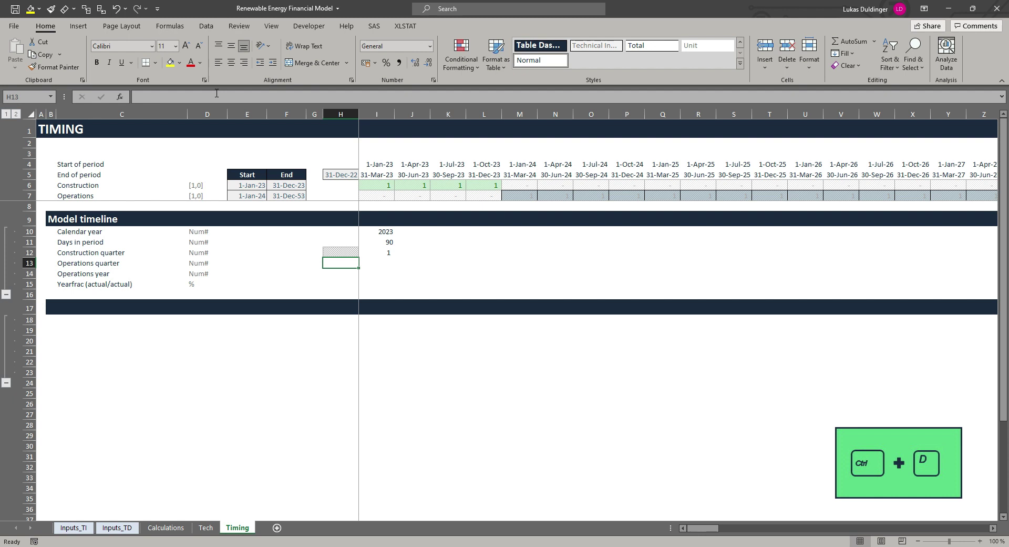
pyautogui.press('Right')
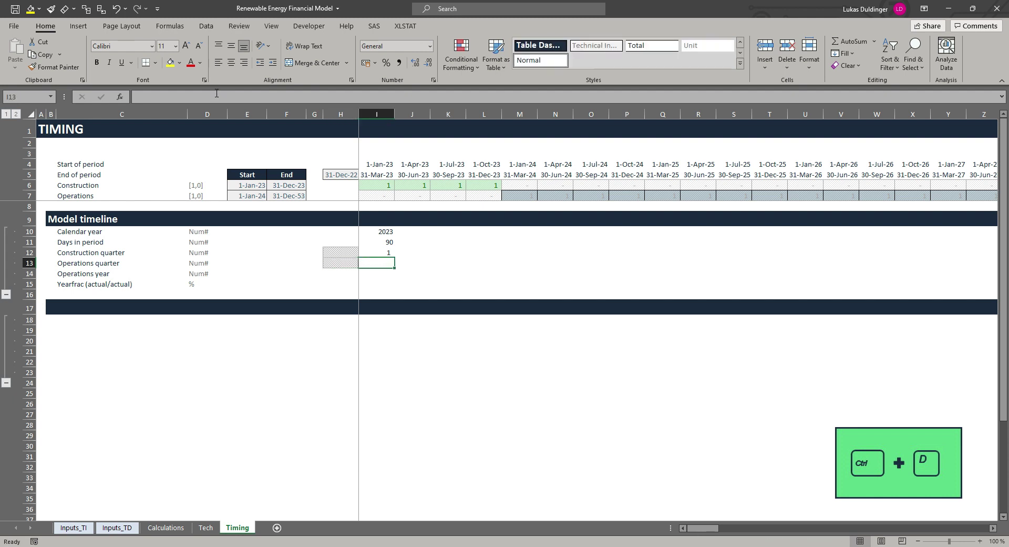
pyautogui.hotkey('ctrl', 'd')
pyautogui.press('F2')
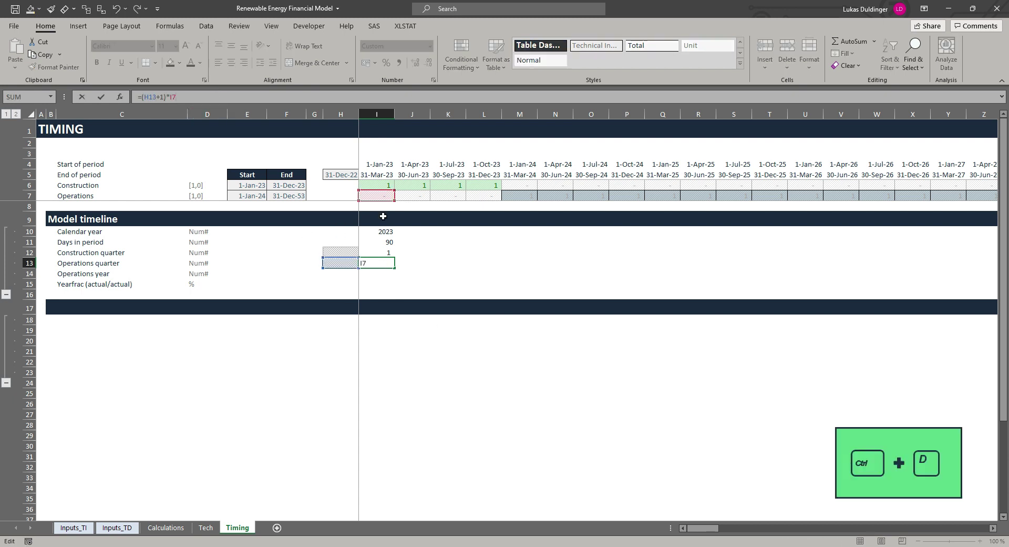
pyautogui.press('Escape')
# Fill timeline rows 10–13 across to column FT and review the copied formulas
pyautogui.hotkey('shift', 'Up')
pyautogui.hotkey('shift', 'Up')
pyautogui.hotkey('shift', 'Up')
pyautogui.hotkey('ctrl', 'shift', 'Right')
pyautogui.hotkey('shift', 'Left')
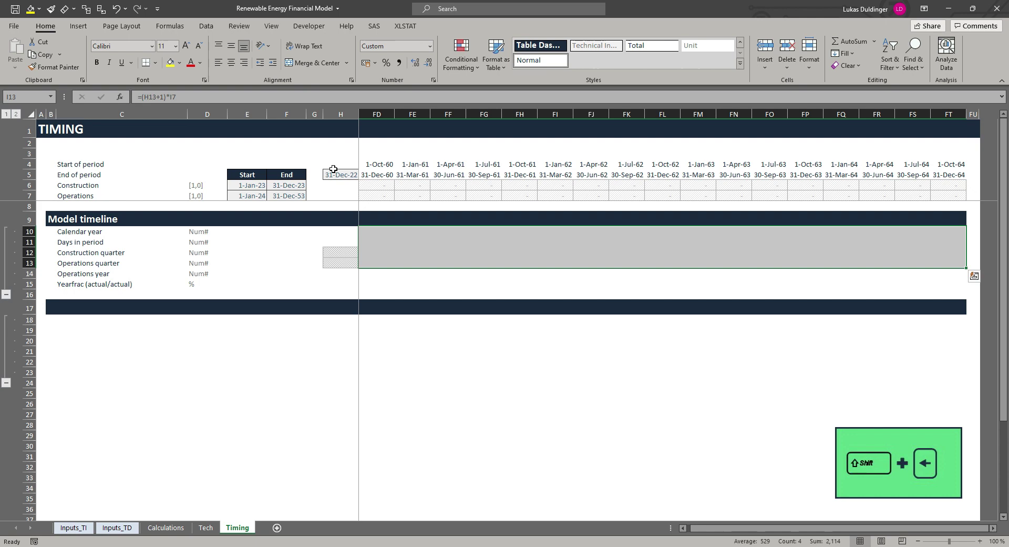
pyautogui.hotkey('ctrl', 'r')
pyautogui.hotkey('ctrl', 'BackSpace')
pyautogui.hotkey('shift', 'BackSpace')
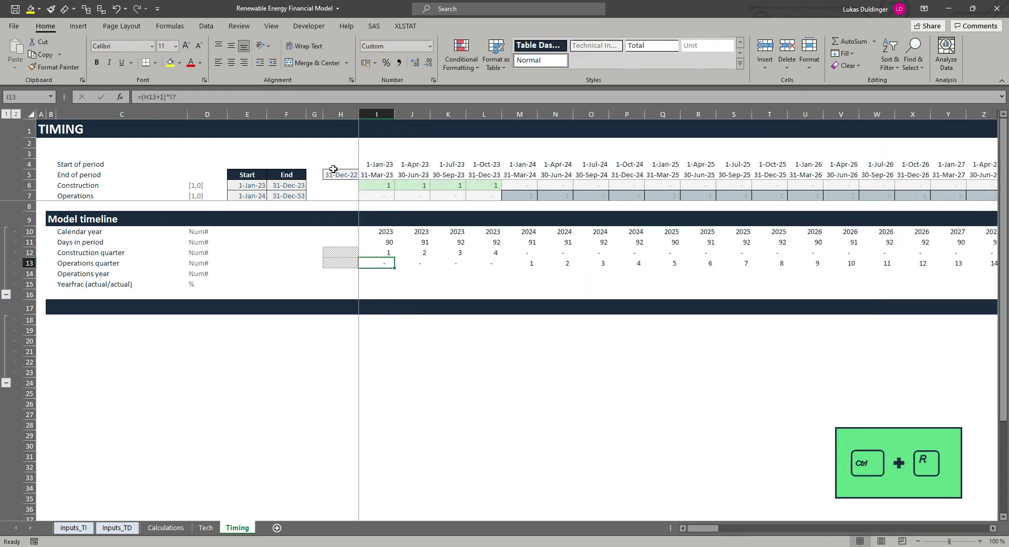
pyautogui.press('Left')
pyautogui.press('Right')
pyautogui.press('Right')
pyautogui.press('Right')
pyautogui.press('Left')
pyautogui.press('Left')
pyautogui.press('Right')
pyautogui.press('Right')
pyautogui.press('Right')
pyautogui.press('Right')
pyautogui.press('Up')
pyautogui.press('Up')
pyautogui.press('Up')
pyautogui.press('Down')
pyautogui.press('Down')
pyautogui.press('Left')
pyautogui.press('Up')
pyautogui.press('Up')
pyautogui.press('Up')
pyautogui.press('Up')
pyautogui.press('Up')
pyautogui.press('Up')
pyautogui.press('Down')
pyautogui.press('Down')
pyautogui.press('Down')
pyautogui.press('Down')
pyautogui.press('Down')
pyautogui.press('Down')
pyautogui.press('Down')
pyautogui.press('Down')
# Enter =ROUNDUP(I13/Qtrs_year;0) in I14 for the operations year
pyautogui.press('Left')
pyautogui.press('Left')
pyautogui.press('Left')
pyautogui.press('Left')
pyautogui.press('Right')
pyautogui.write('=round')
pyautogui.press('Down')
pyautogui.press('Down')
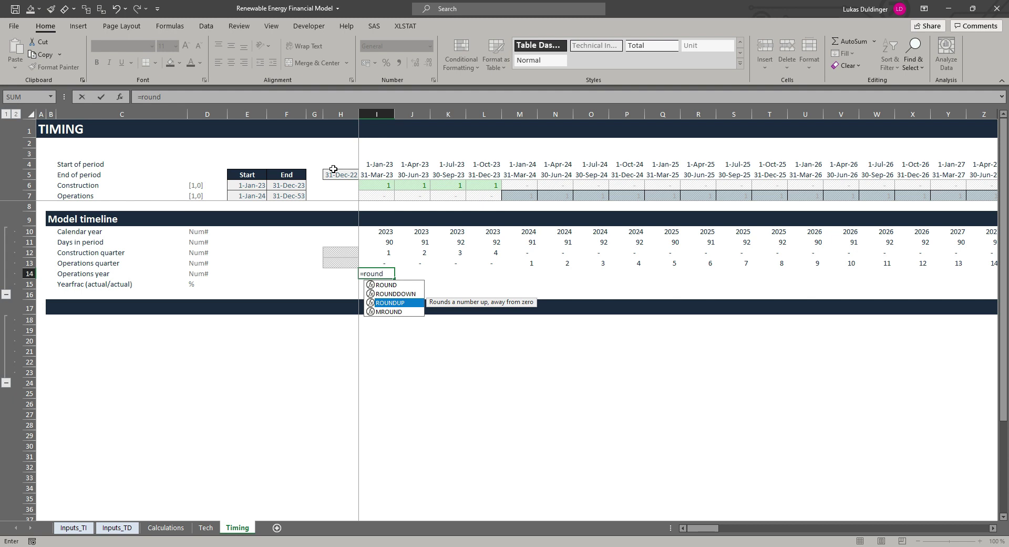
pyautogui.press('Tab')
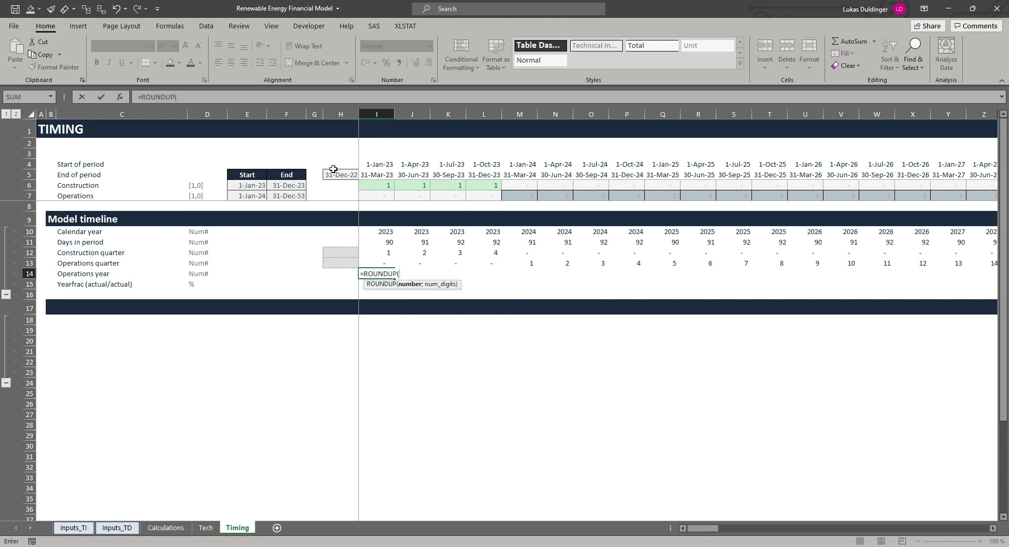
pyautogui.press('Up')
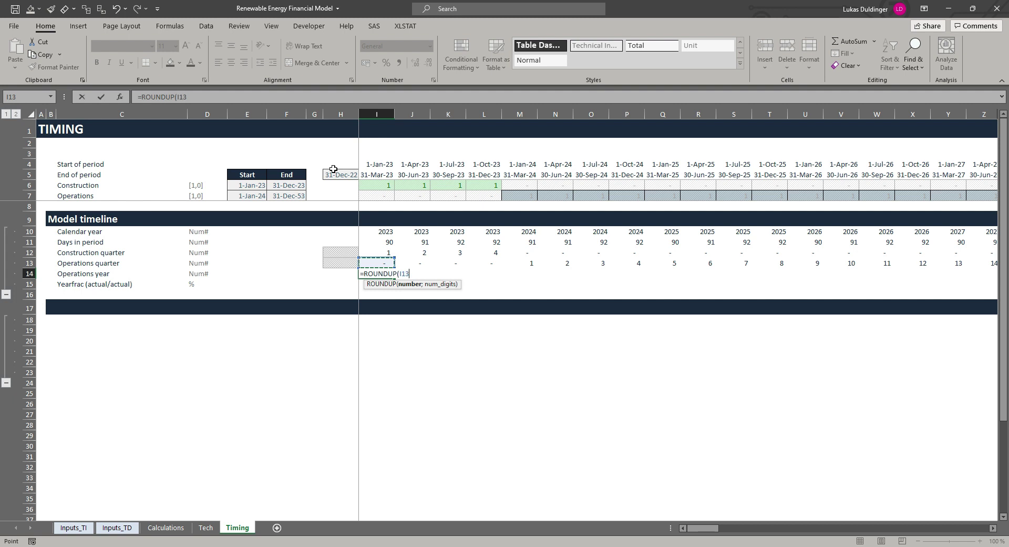
pyautogui.write('/qtr')
pyautogui.press('Tab')
pyautogui.write(';')
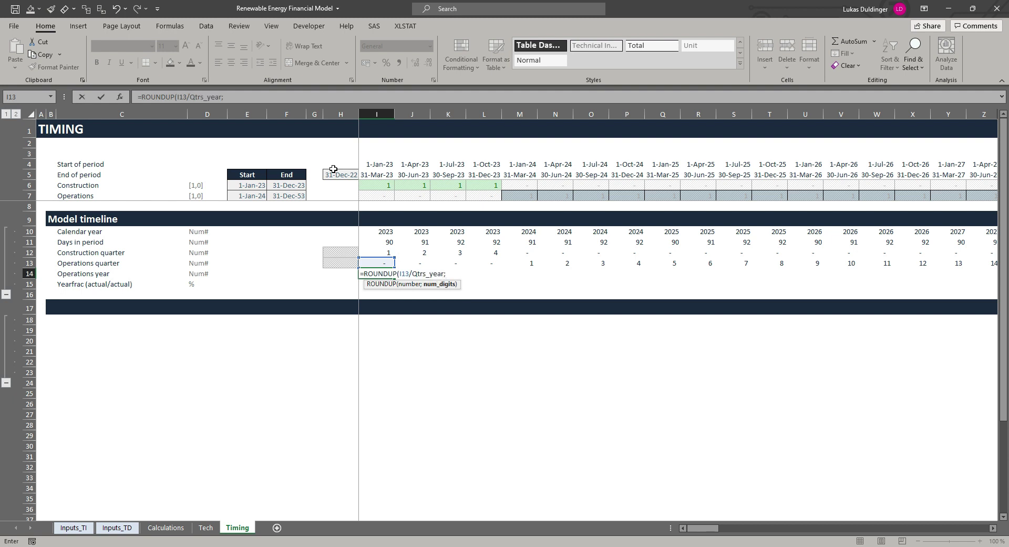
pyautogui.write('0')
pyautogui.hotkey('ctrl', 'Return')
# Give I14 the Comma[0] style and fill it across row 14 to FT14
pyautogui.press('Left')
pyautogui.press('Right')
pyautogui.hotkey('alt', 'h')
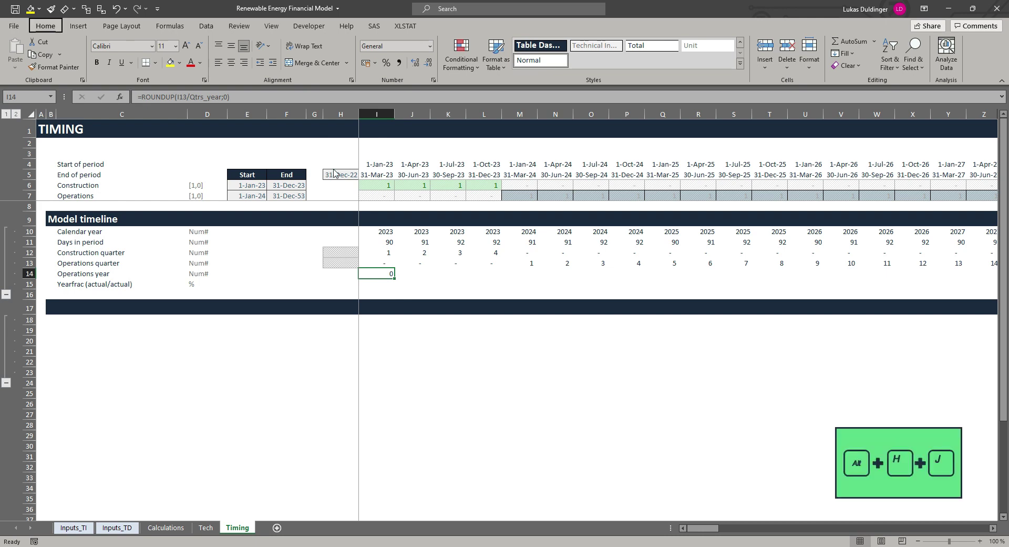
pyautogui.press('j')
pyautogui.press('Up')
pyautogui.press('Up')
pyautogui.press('Up')
pyautogui.press('Right')
pyautogui.press('Right')
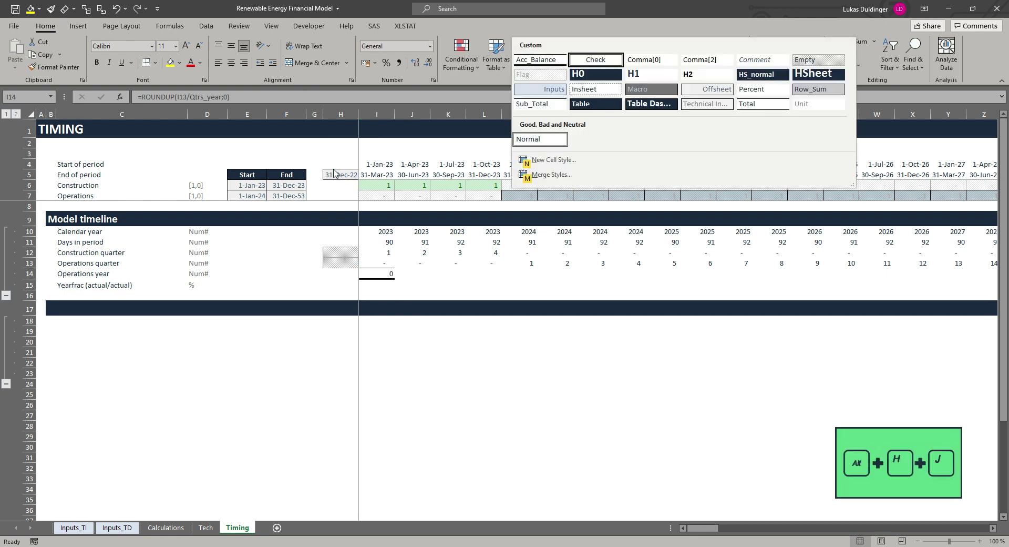
pyautogui.press('Return')
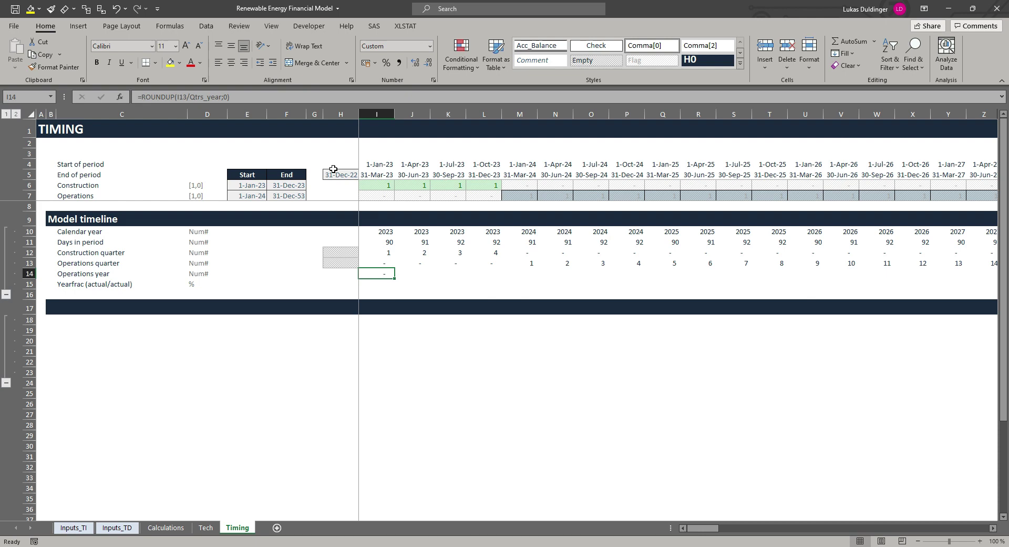
pyautogui.hotkey('ctrl', 'shift', 'Right')
pyautogui.hotkey('ctrl', 'r')
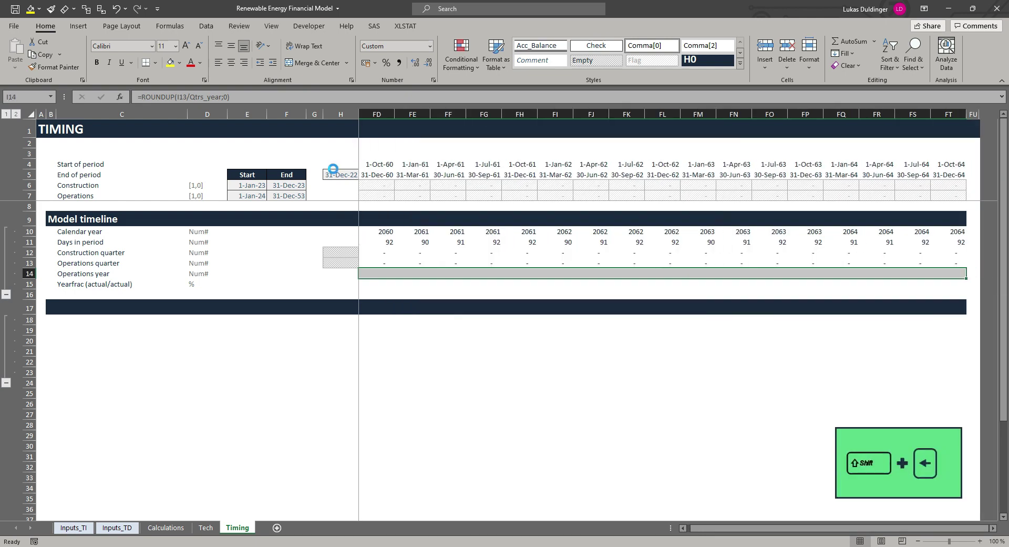
pyautogui.press('Right')
pyautogui.press('Right')
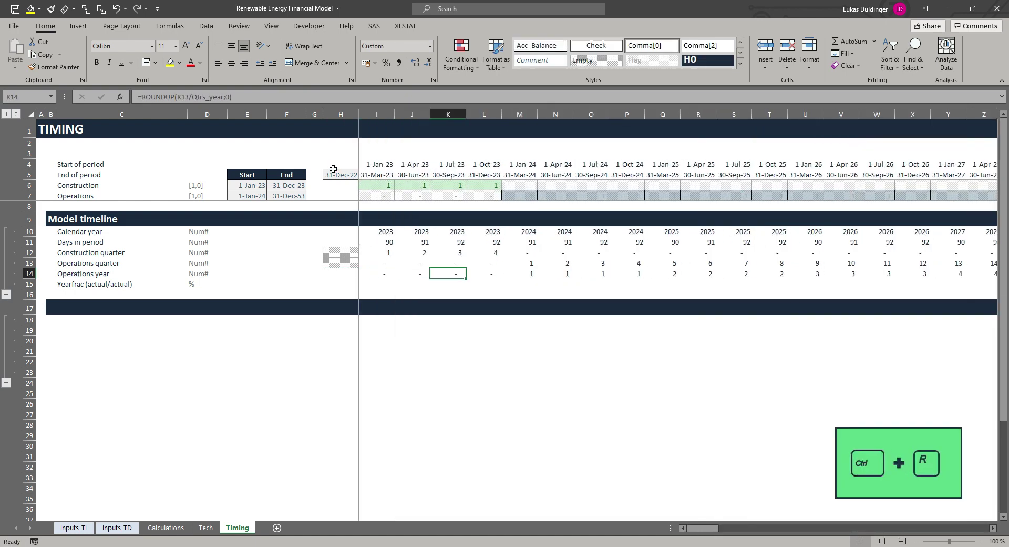
pyautogui.press('Right')
pyautogui.press('Right')
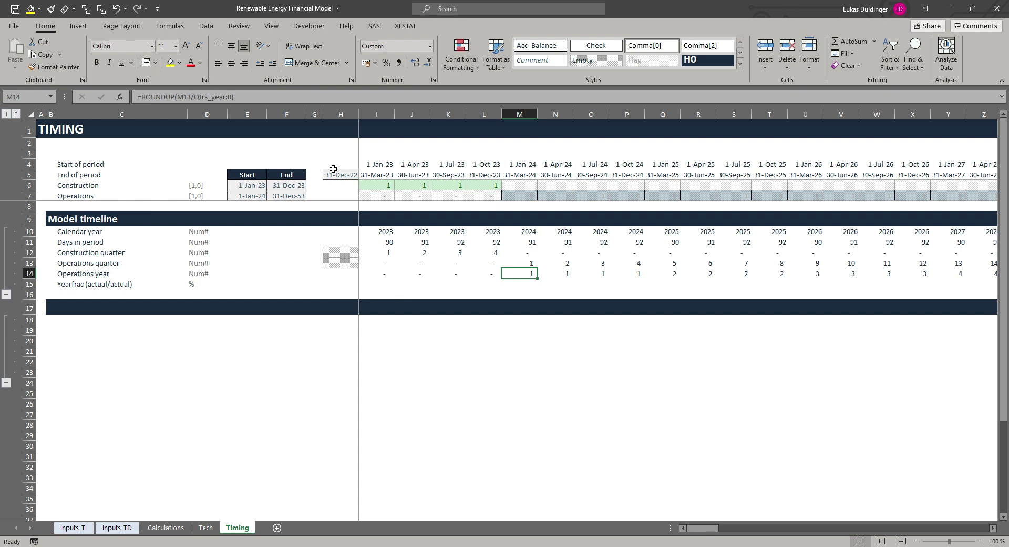
# Start a YEARFRAC formula in I15 referencing the period start date I4
pyautogui.press('Right')
pyautogui.press('Right')
pyautogui.press('Right')
pyautogui.press('Right')
pyautogui.press('Right')
pyautogui.press('Right')
pyautogui.press('Right')
pyautogui.press('Right')
pyautogui.hotkey('ctrl', 'Left')
pyautogui.press('Down')
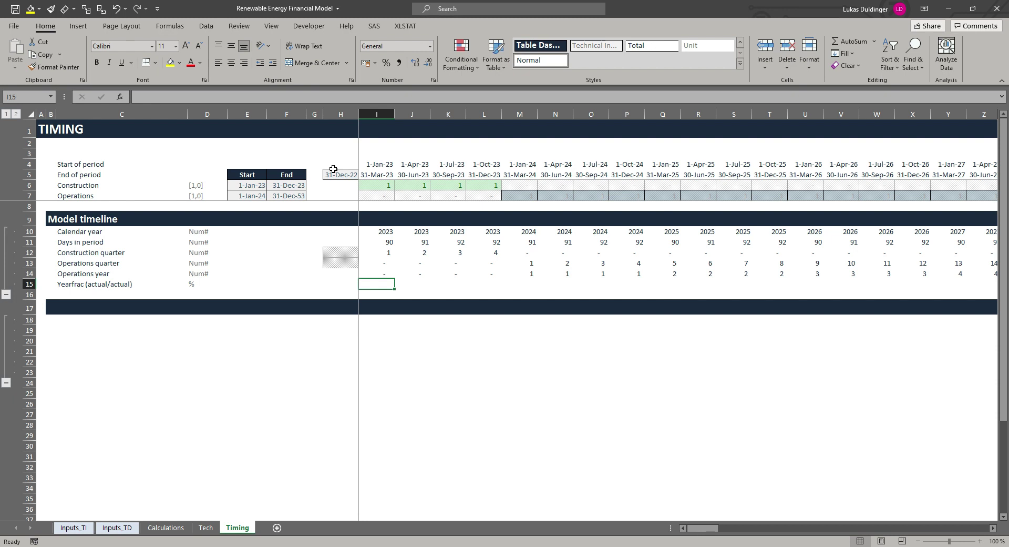
pyautogui.write('=')
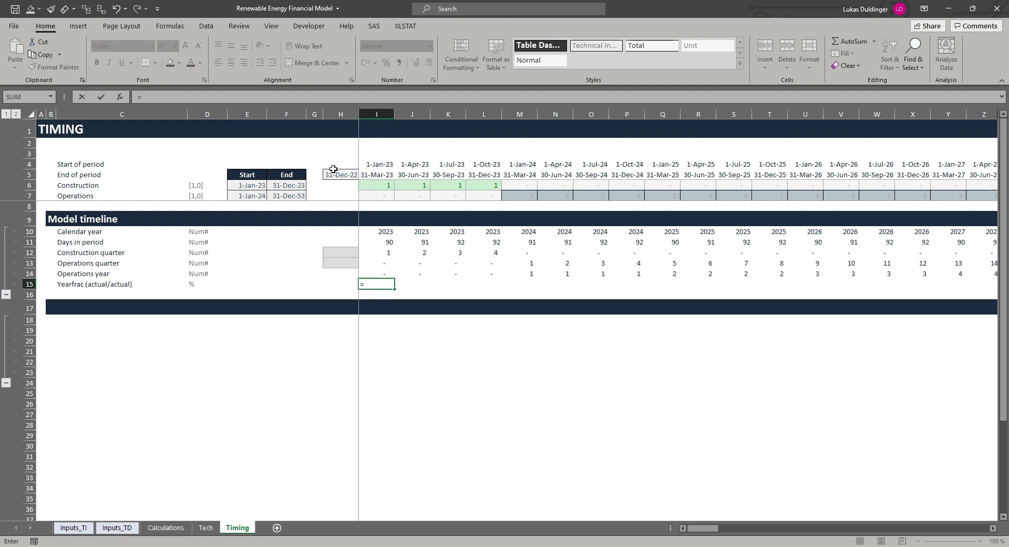
pyautogui.write('yea')
pyautogui.press('Down')
pyautogui.press('Tab')
pyautogui.press('Up')
pyautogui.press('Up')
pyautogui.press('Up')
pyautogui.press('Up')
pyautogui.press('Up')
pyautogui.press('Up')
pyautogui.press('Up')
pyautogui.press('Up')
pyautogui.press('Up')
pyautogui.press('Up')
pyautogui.press('Up')
pyautogui.press('Up')
pyautogui.press('Up')
pyautogui.press('Up')
pyautogui.press('Down')
pyautogui.press('Down')
pyautogui.press('Down')
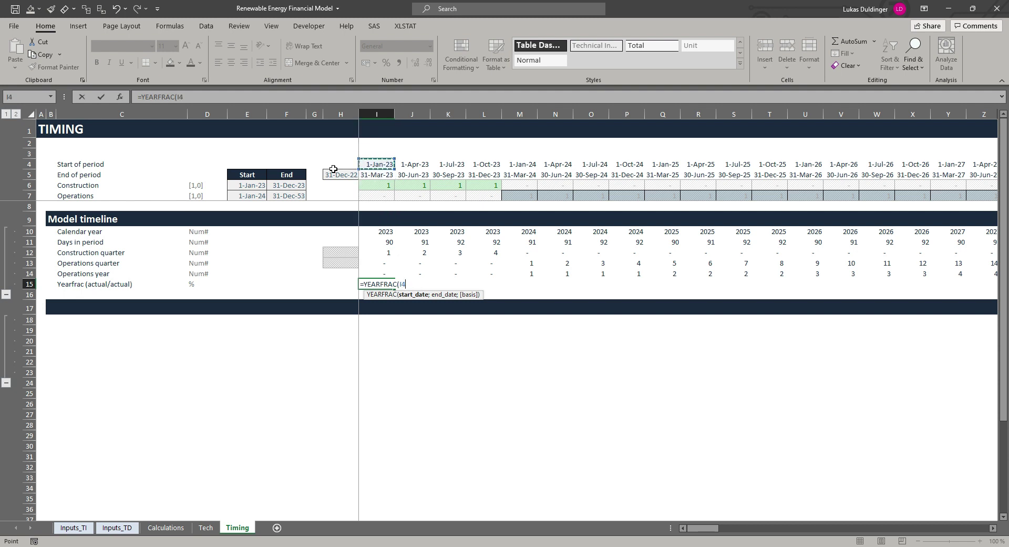
# Complete it as =YEARFRAC(I4-1;I5;1) using the actual/actual basis
pyautogui.write('-1;')
pyautogui.press('Up')
pyautogui.press('Up')
pyautogui.press('Up')
pyautogui.press('Up')
pyautogui.press('Up')
pyautogui.press('Up')
pyautogui.press('Up')
pyautogui.press('Up')
pyautogui.press('Up')
pyautogui.press('Up')
pyautogui.press('Up')
pyautogui.press('Down')
pyautogui.write(';')
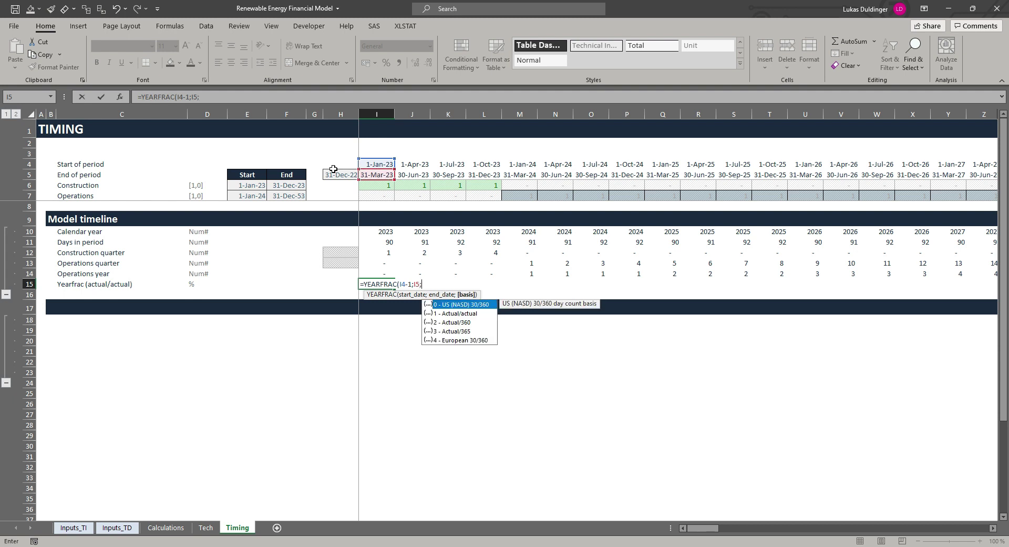
pyautogui.click(466, 313)
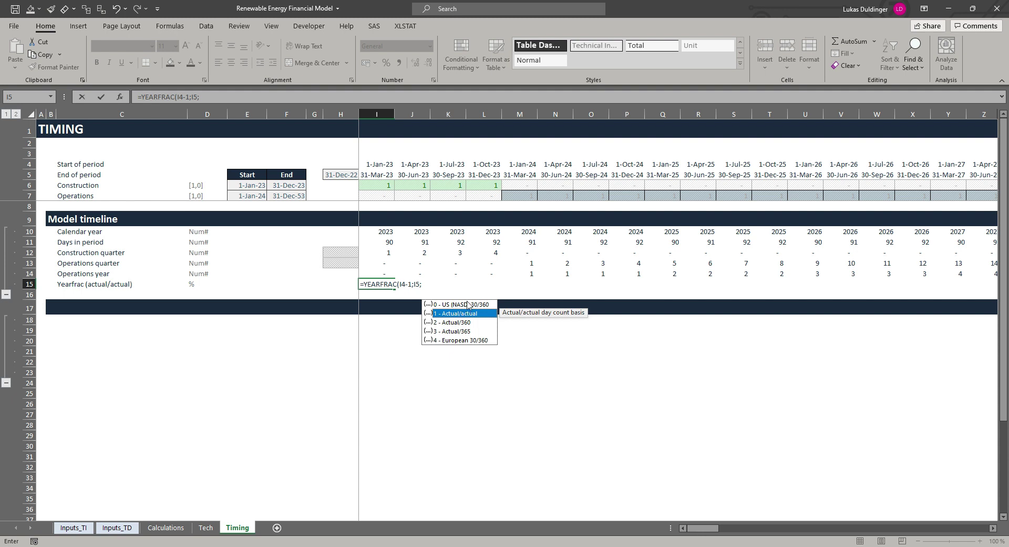
pyautogui.doubleClick(464, 316)
# Commit the YEARFRAC formula in I15 and apply the Percent cell style
pyautogui.write(')')
pyautogui.press('Return')
pyautogui.hotkey('alt', 'h')
pyautogui.press('j')
pyautogui.press('Up')
pyautogui.press('Up')
pyautogui.press('Down')
pyautogui.press('Right')
pyautogui.press('Right')
pyautogui.press('Right')
pyautogui.press('Right')
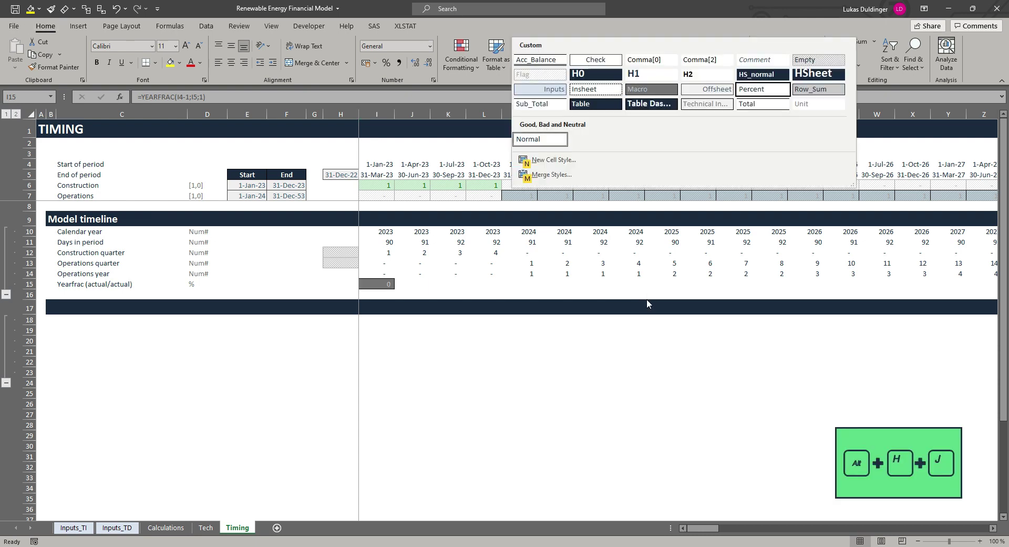
pyautogui.press('Return')
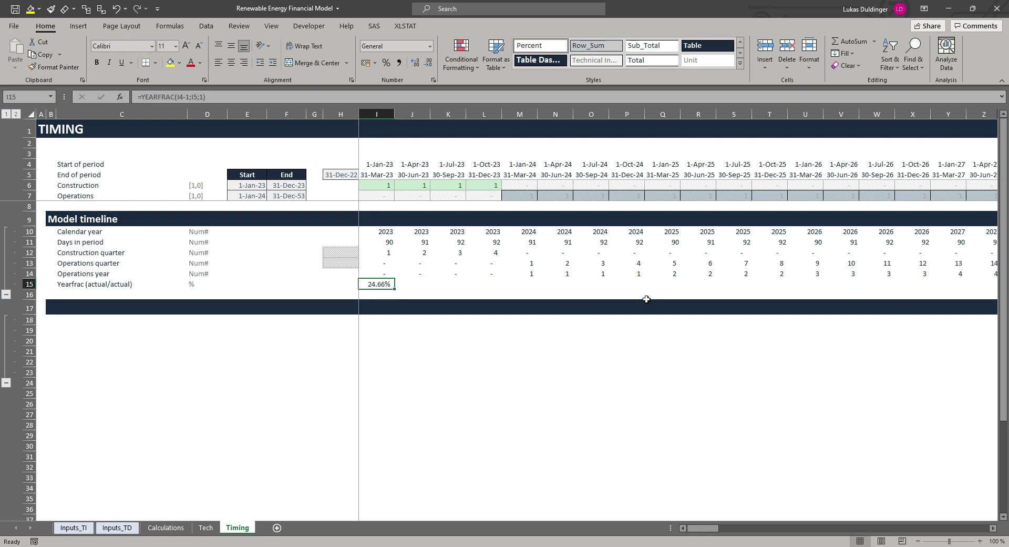
# Fill the YEARFRAC formula across I15:FT15, then select I15:L15 to check the 2023 total
pyautogui.hotkey('ctrl', 'shift', 'Right')
pyautogui.hotkey('shift', 'Left')
pyautogui.hotkey('ctrl', 'r')
pyautogui.press('Home')
pyautogui.press('Left')
pyautogui.press('Right')
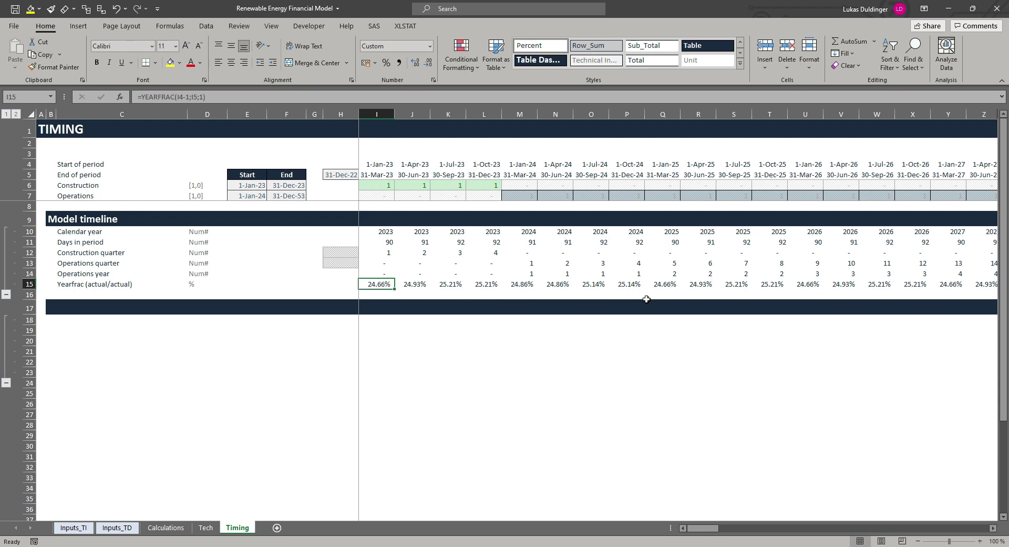
pyautogui.hotkey('shift', 'Right')
pyautogui.hotkey('shift', 'Right')
pyautogui.hotkey('shift', 'Right')
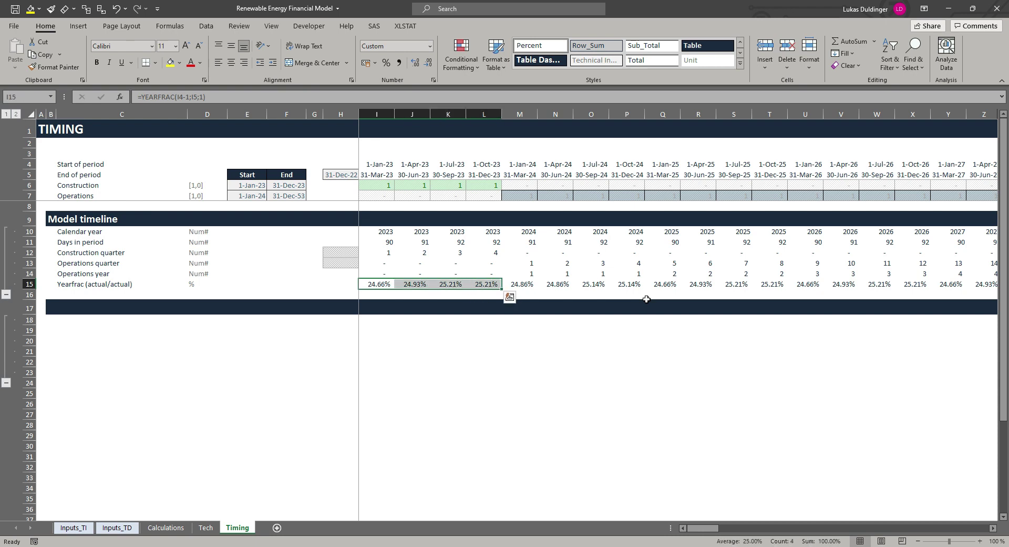